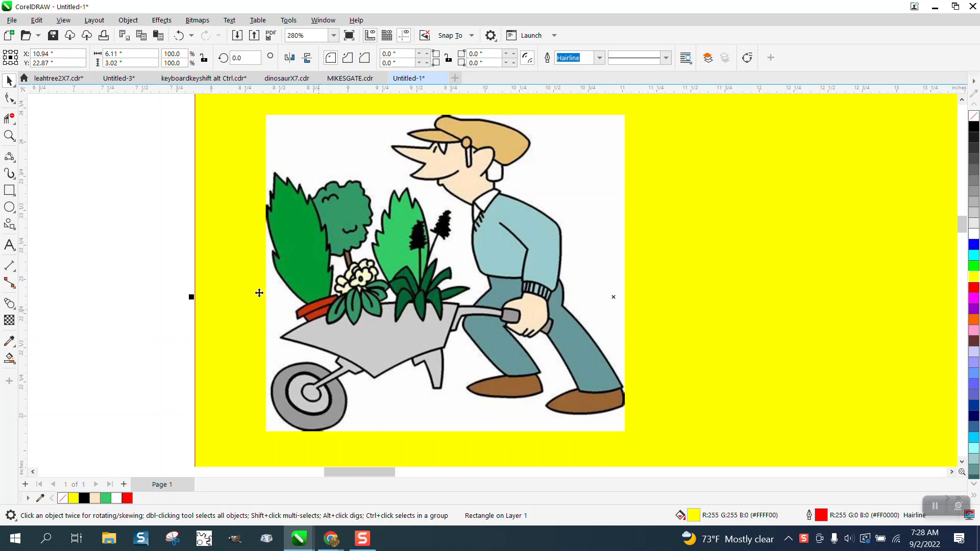
- Select the gardener clipart bitmap and resample it with the default settings
click(9, 135)
drag(287, 268, 389, 335)
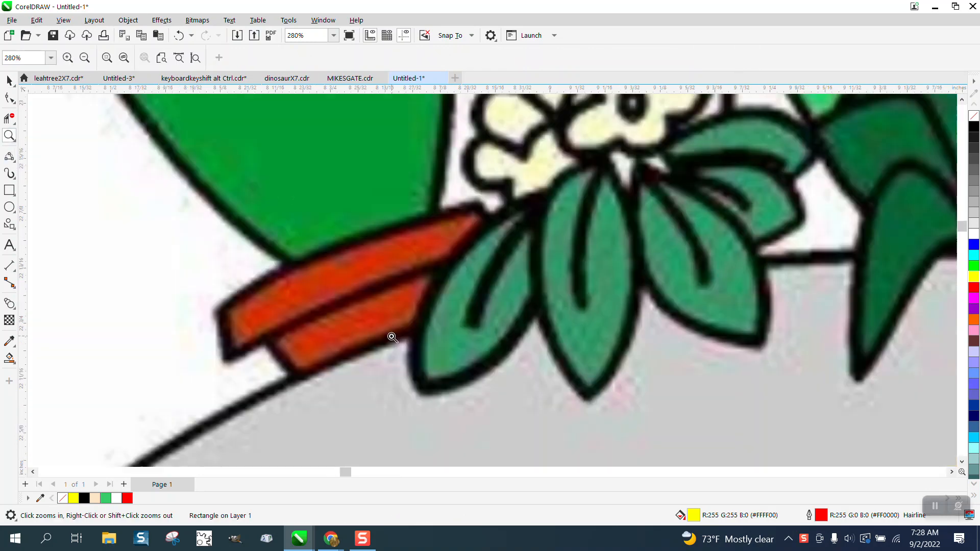
right_click(137, 242)
click(9, 81)
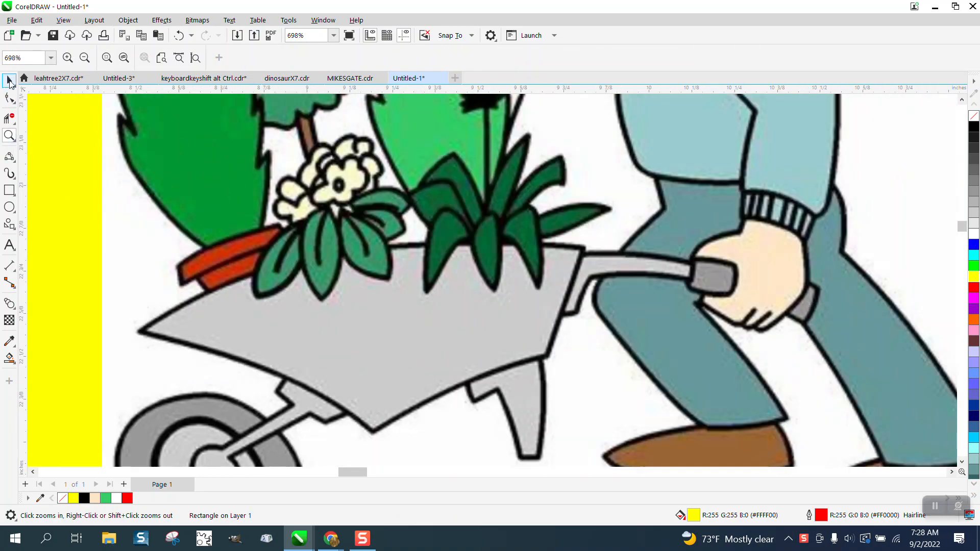
scroll(255, 266, down, 2)
scroll(266, 268, down, 1)
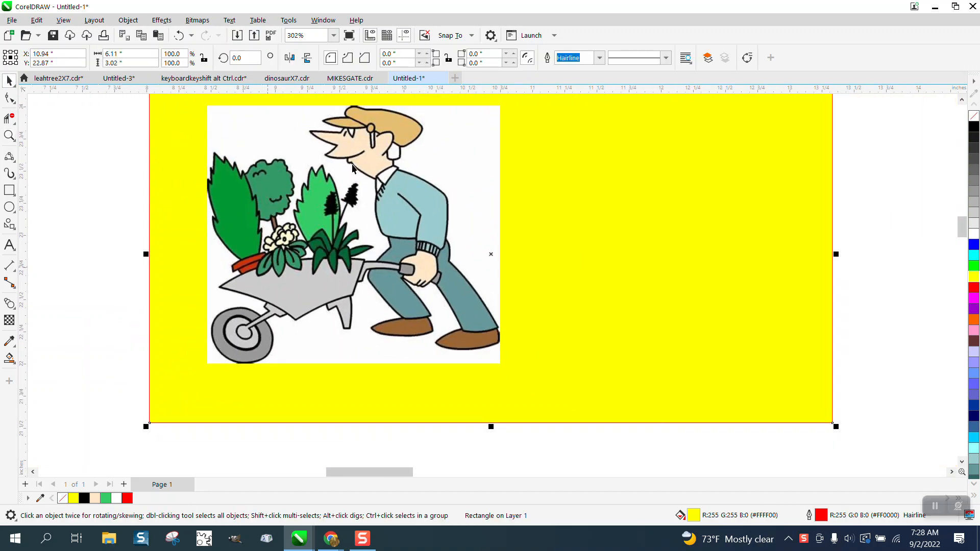
click(208, 24)
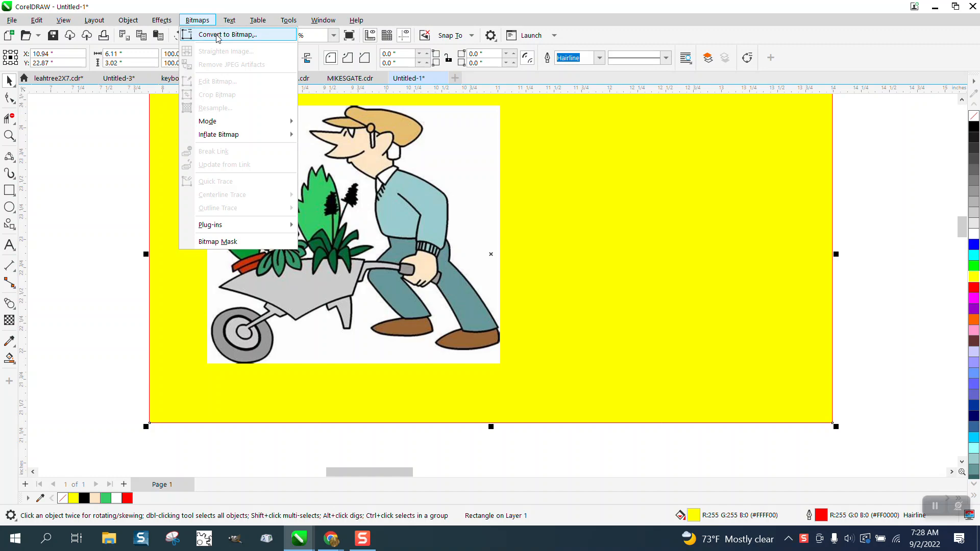
click(442, 165)
click(199, 20)
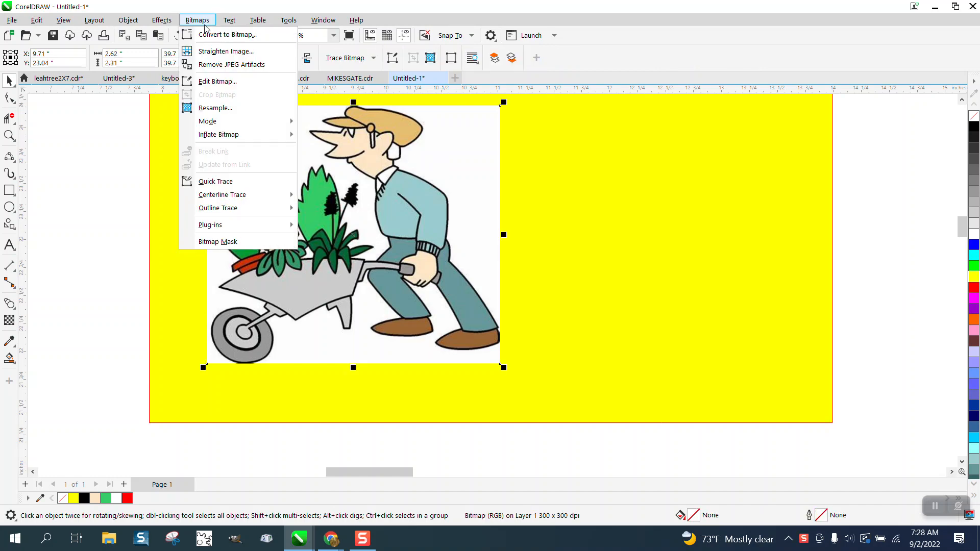
click(215, 109)
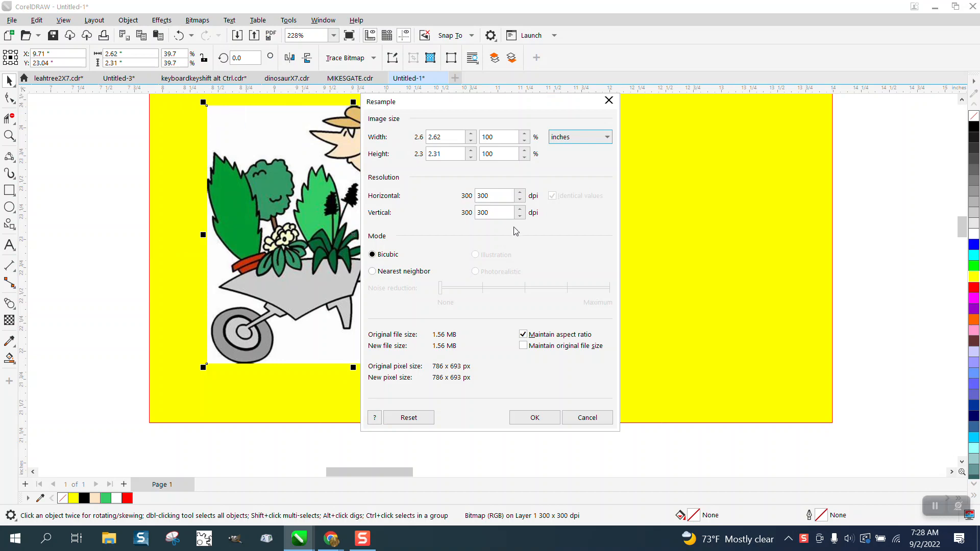
click(534, 418)
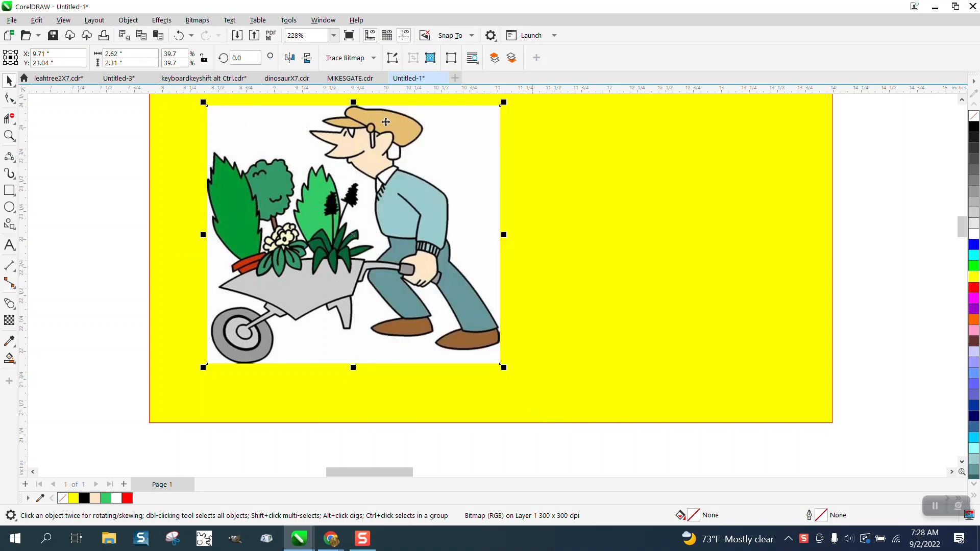
- Outline-trace the bitmap with the Clipart preset, producing 85 curves in 17 colors
click(373, 58)
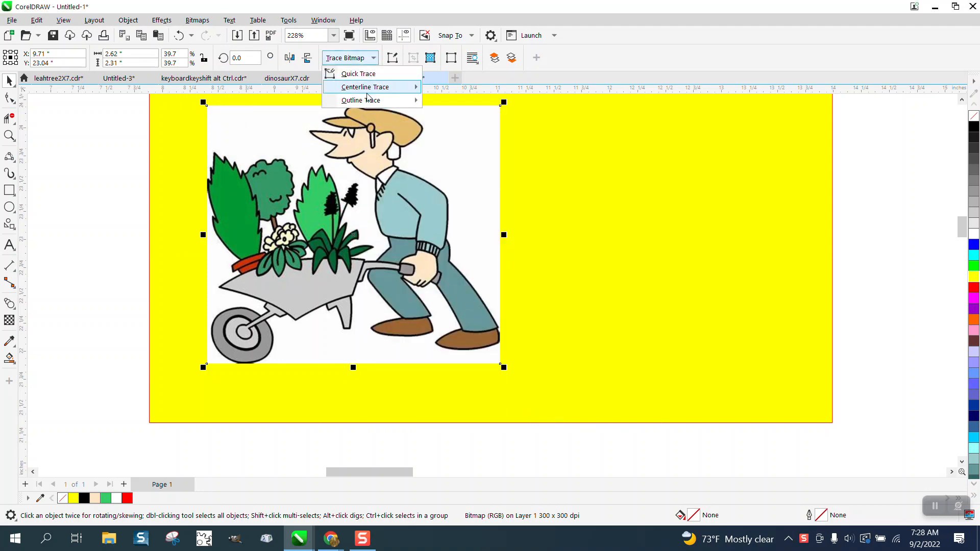
mouse_move(368, 100)
click(460, 141)
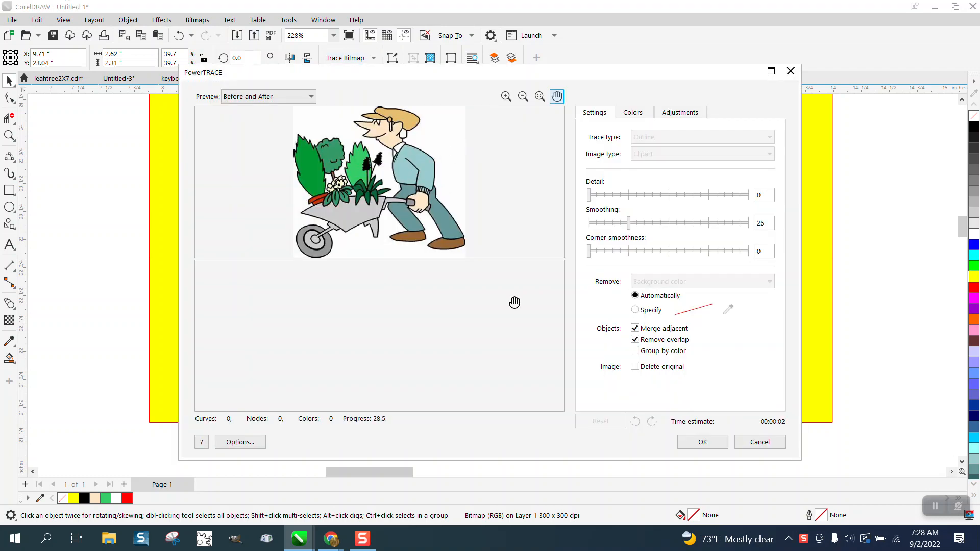
click(703, 442)
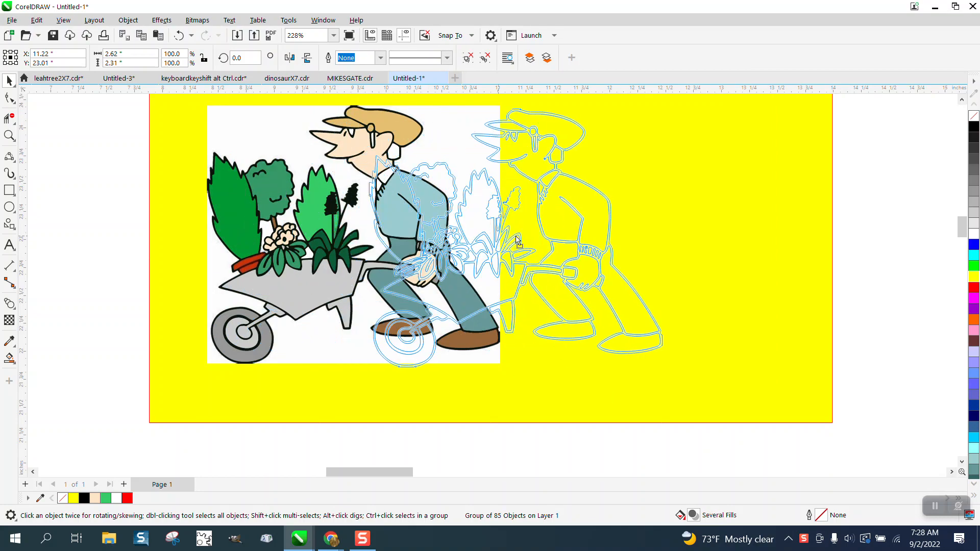
- Move the traced copy right of the bitmap, then zoom in on the plants and white flower
drag(518, 240, 658, 251)
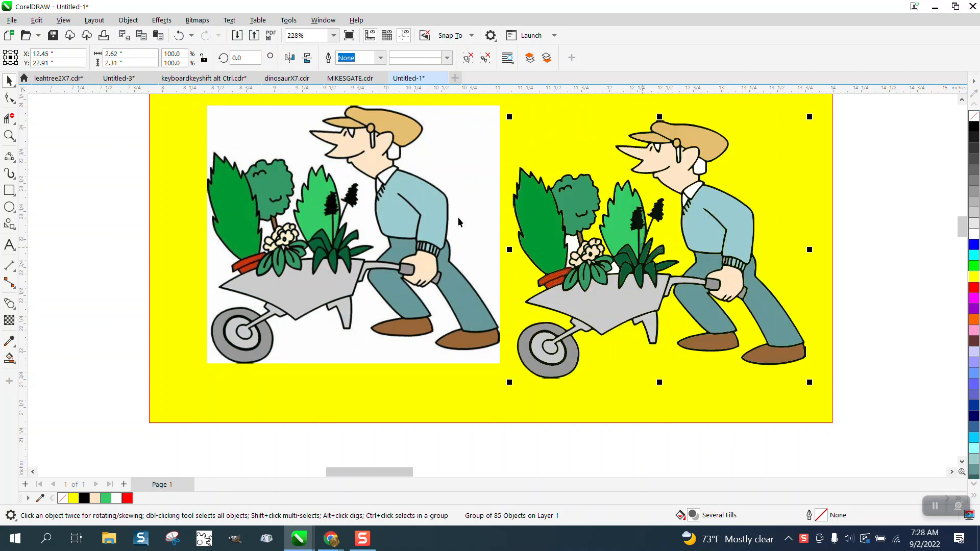
click(10, 135)
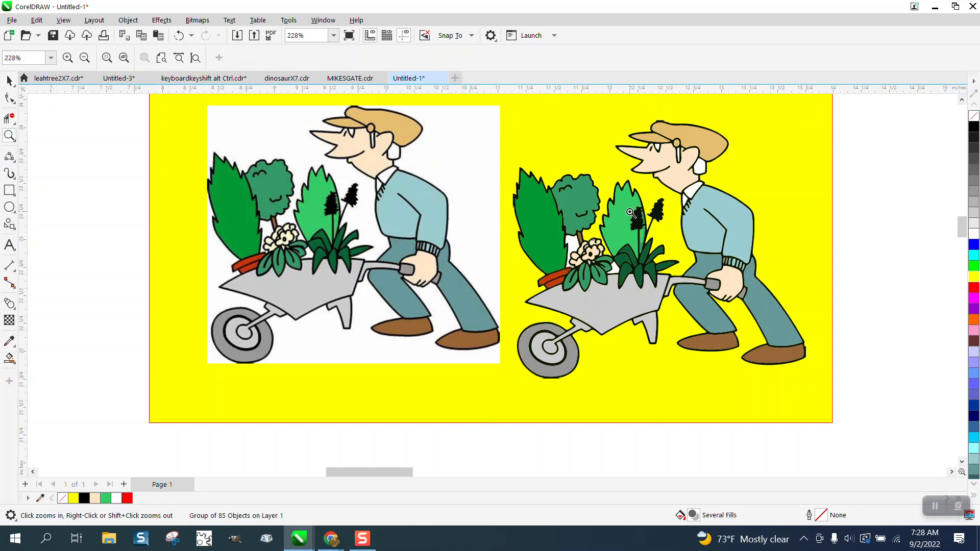
drag(631, 212, 681, 265)
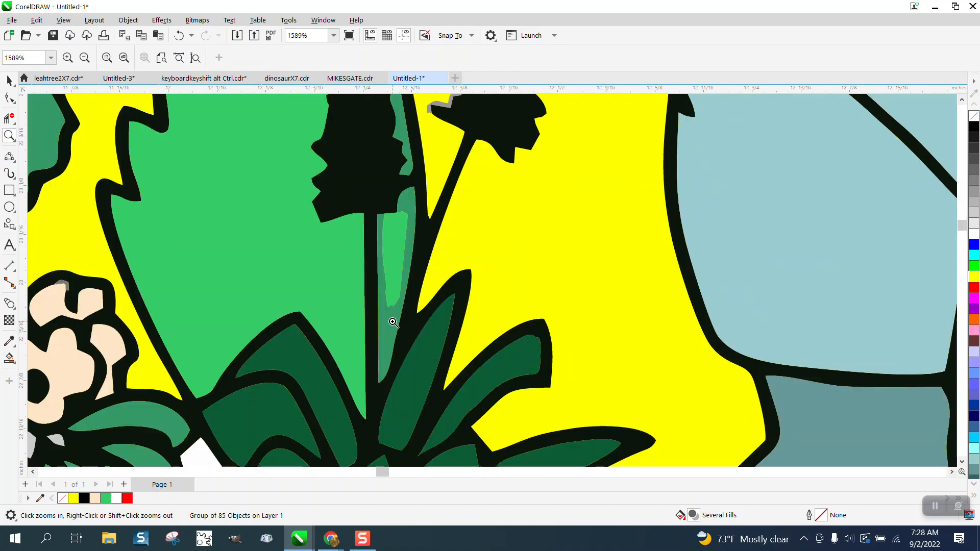
right_click(390, 259)
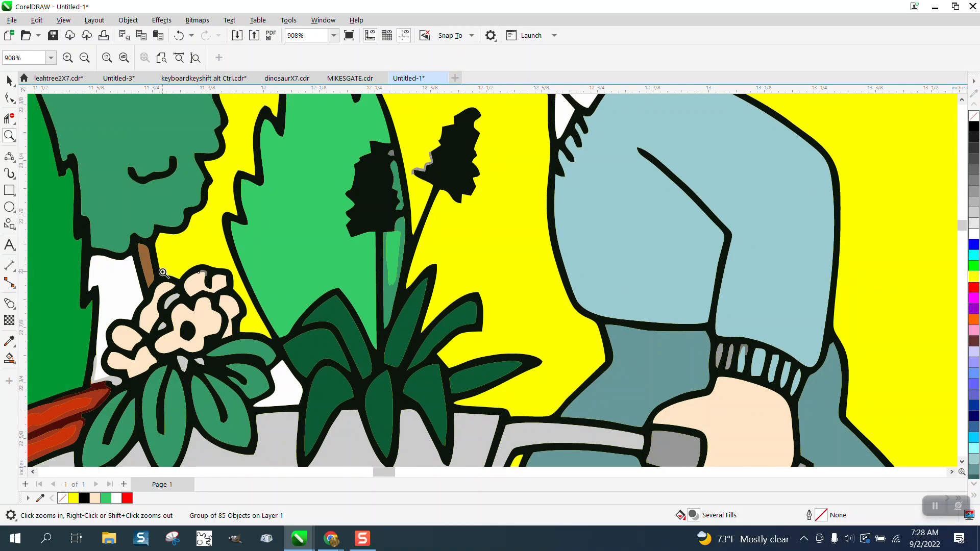
drag(135, 279, 287, 379)
scroll(279, 276, down, 4)
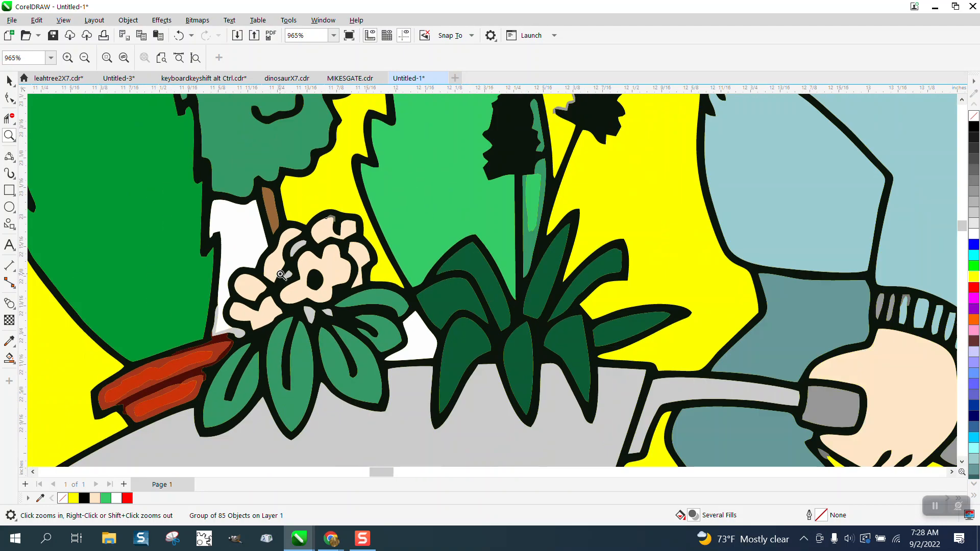
scroll(280, 274, down, 3)
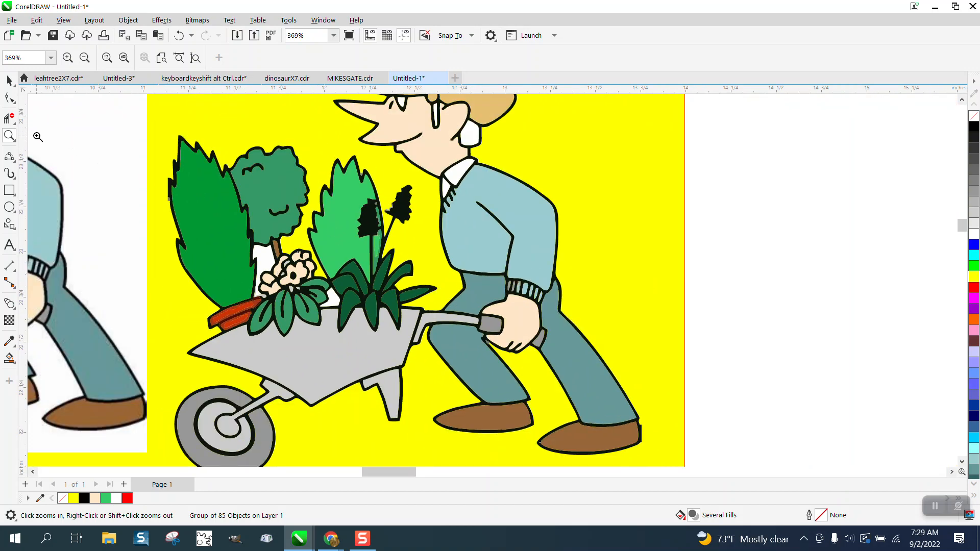
- Ungroup the traced group into its 85 separate shapes
click(9, 80)
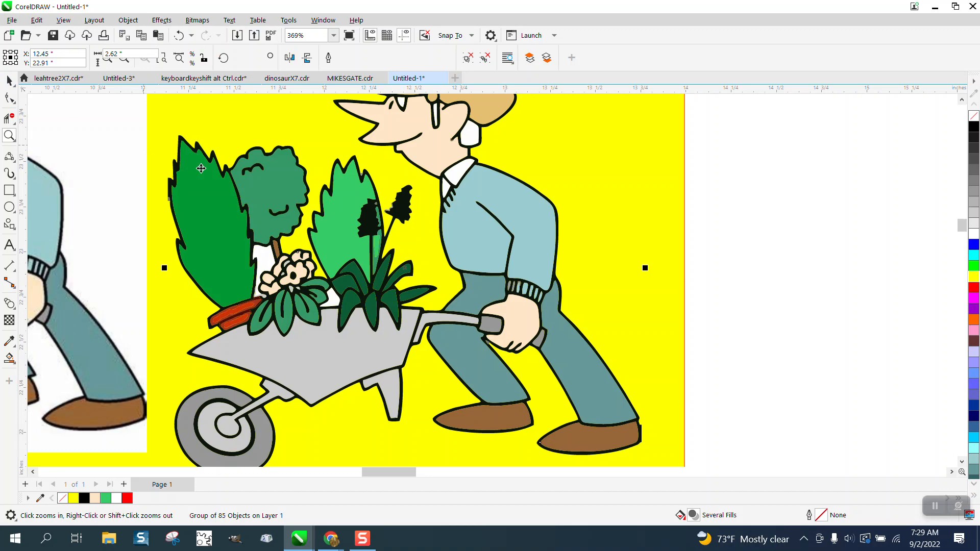
click(124, 20)
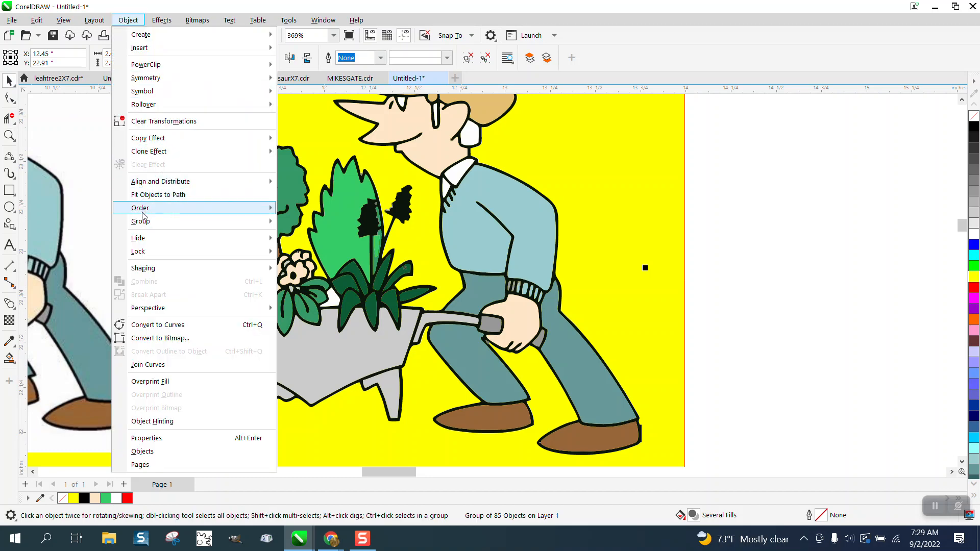
mouse_move(144, 223)
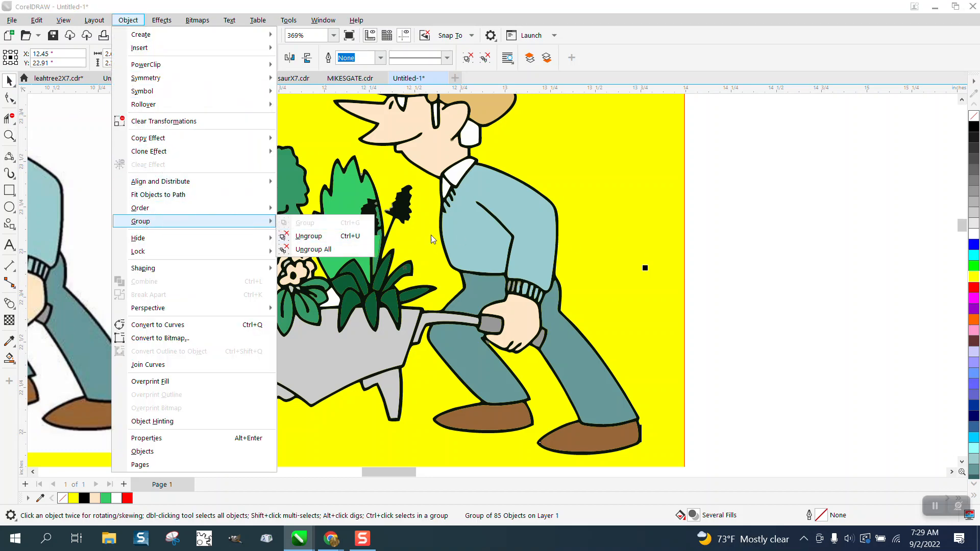
click(327, 237)
- Delete the stray white curve by the bush and the yellow background rectangle
click(784, 239)
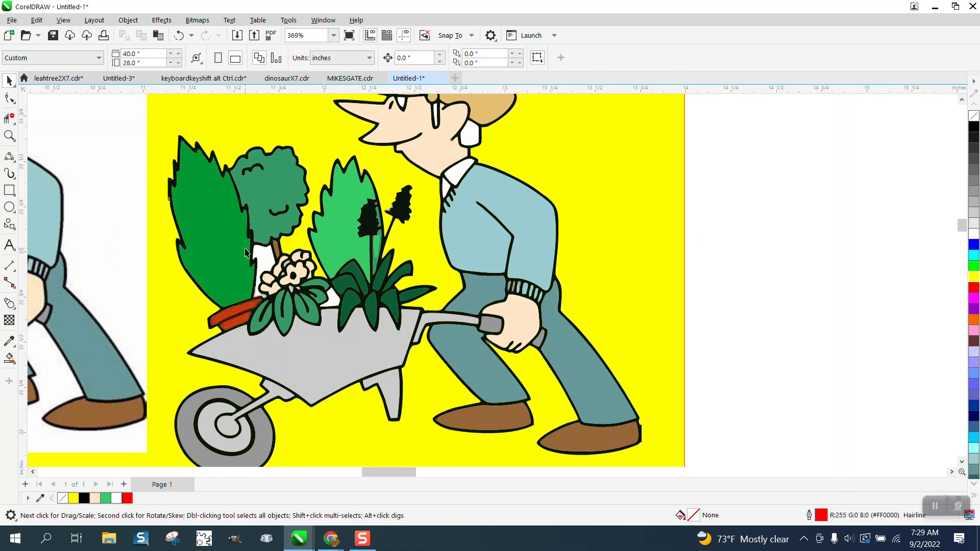
click(265, 258)
key(Delete)
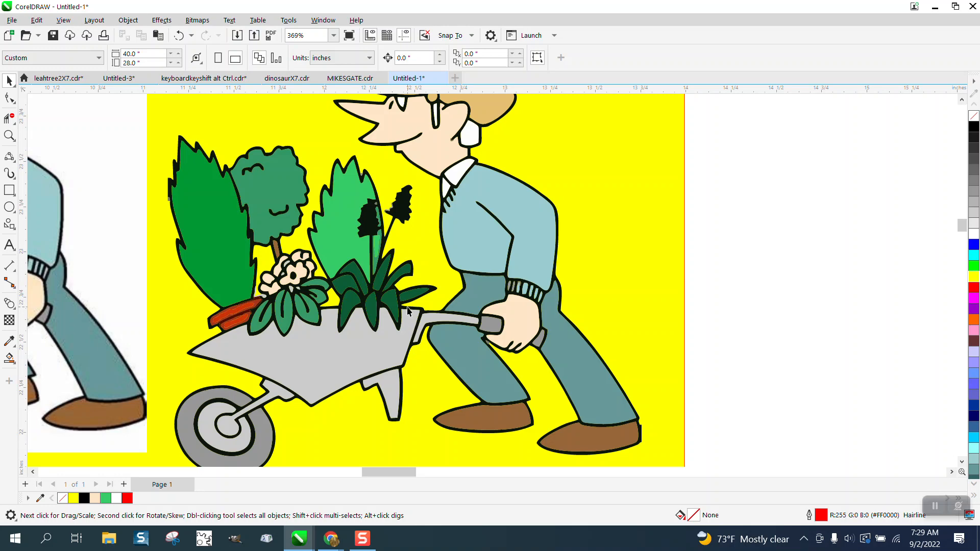
click(601, 289)
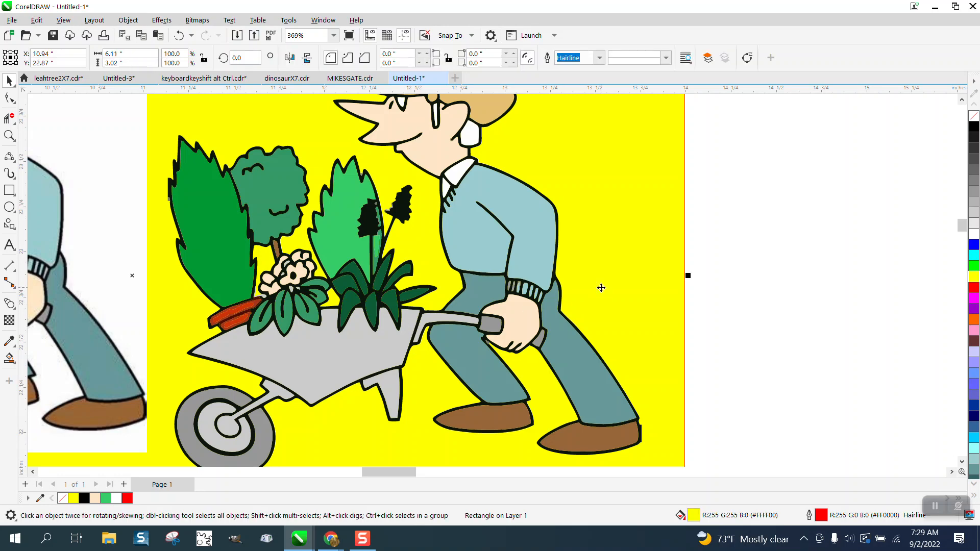
key(Delete)
scroll(598, 294, down, 1)
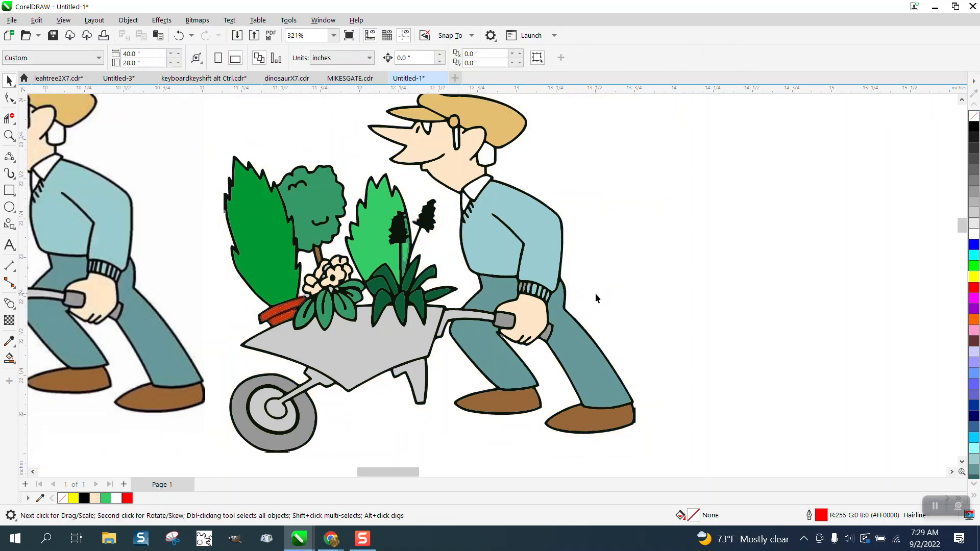
- Zoom into the plants and delete the two stray fragments beside the black flower spike
click(9, 135)
drag(376, 207, 517, 334)
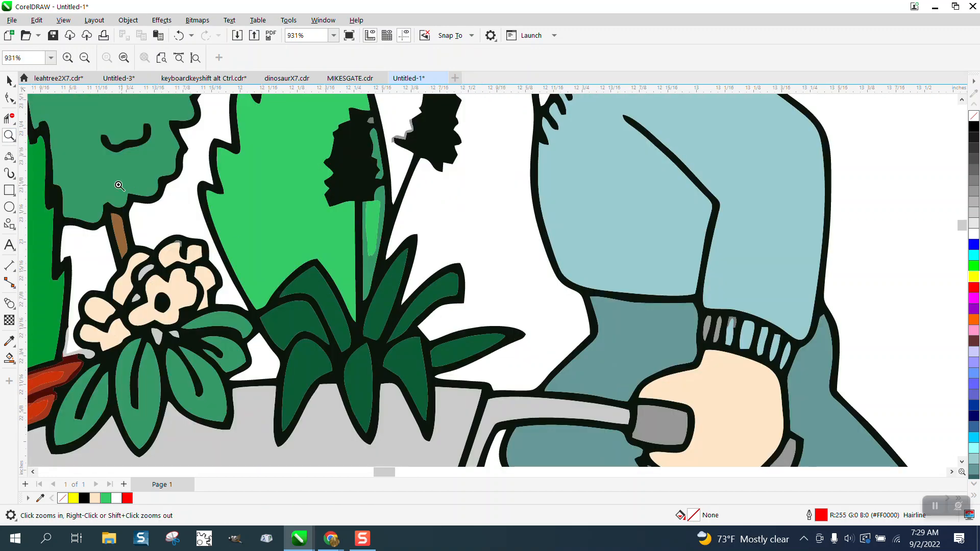
key(space)
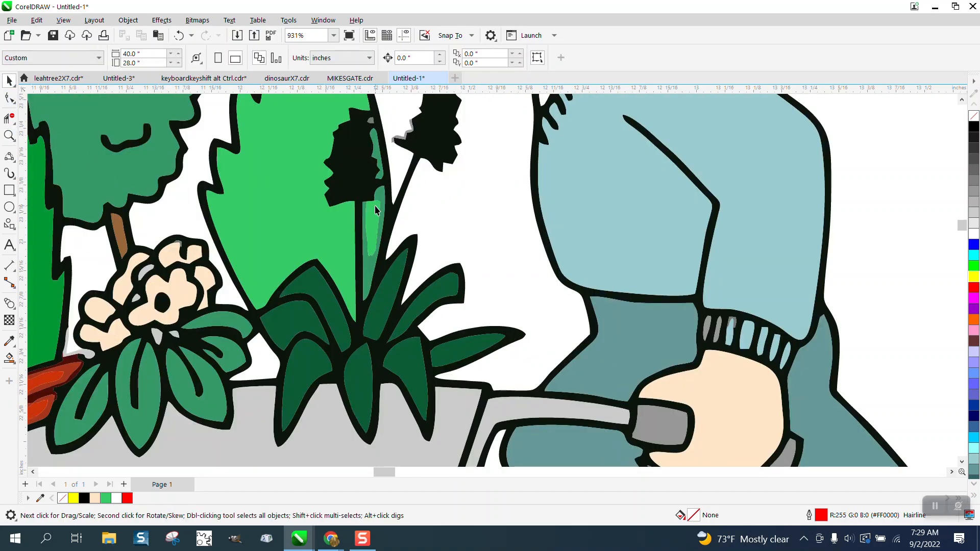
click(380, 198)
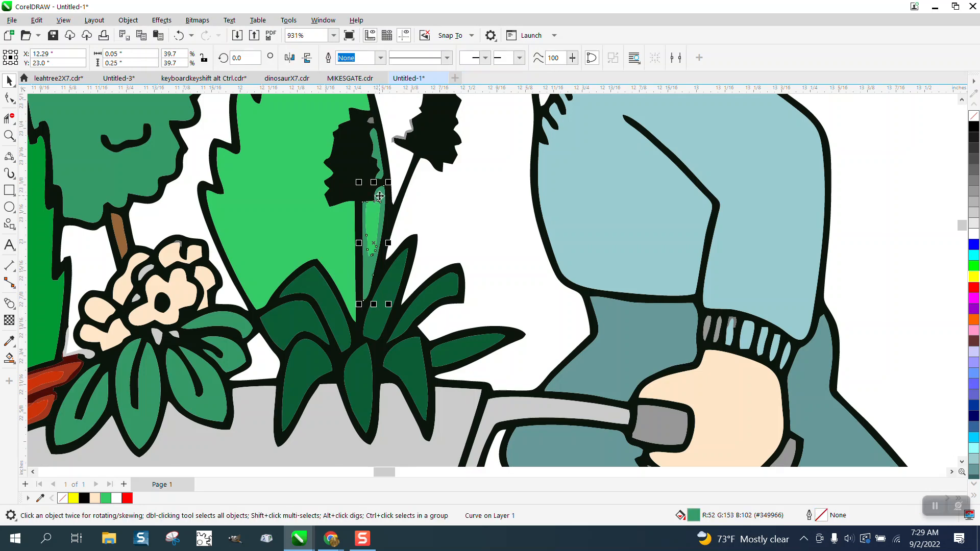
click(380, 200)
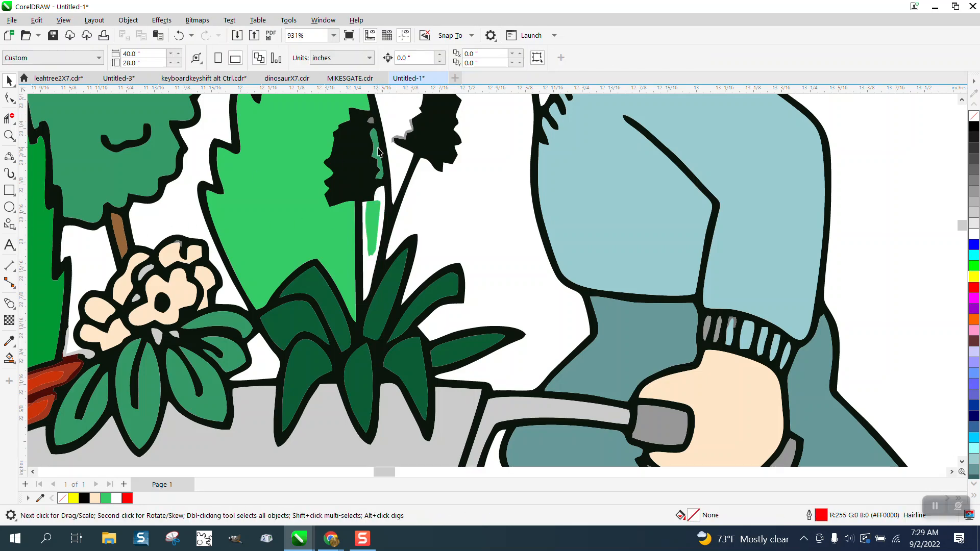
click(377, 151)
key(Delete)
click(368, 154)
key(Delete)
- Sample the bush green #34CB67, then undo the accidental green outline recolour
click(12, 345)
click(31, 343)
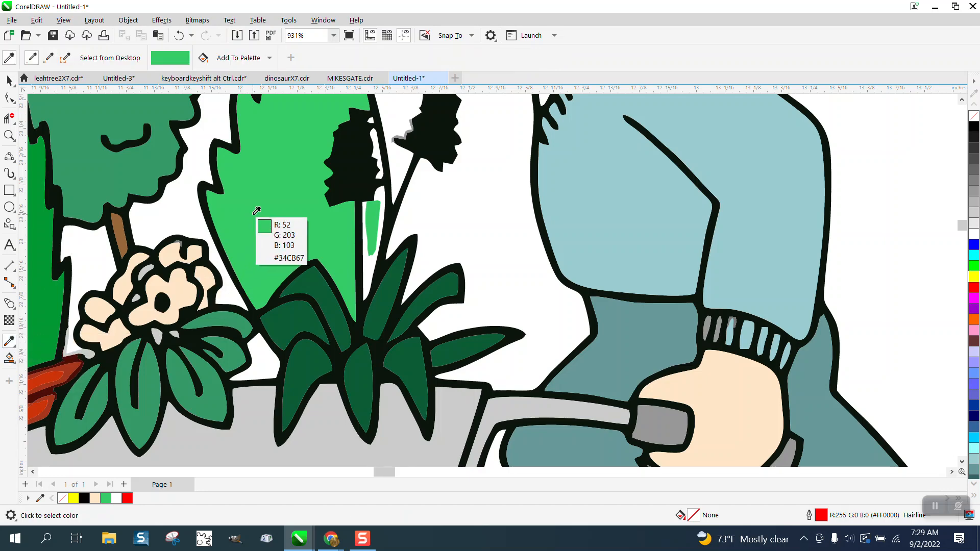
click(255, 212)
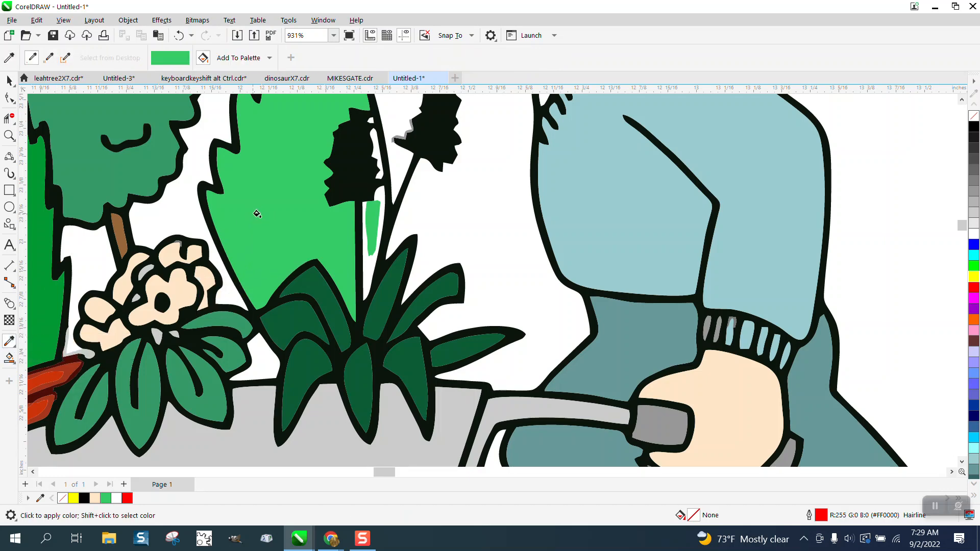
click(364, 261)
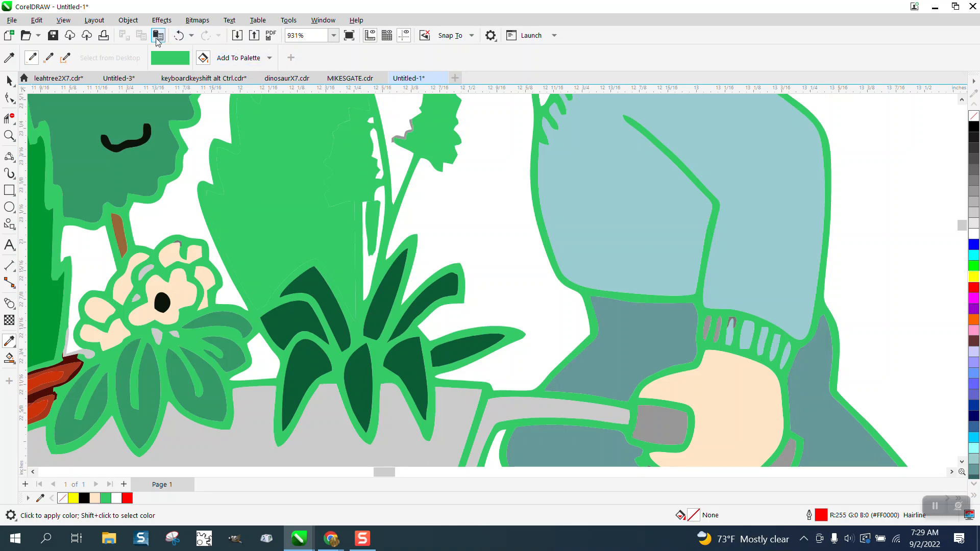
click(177, 37)
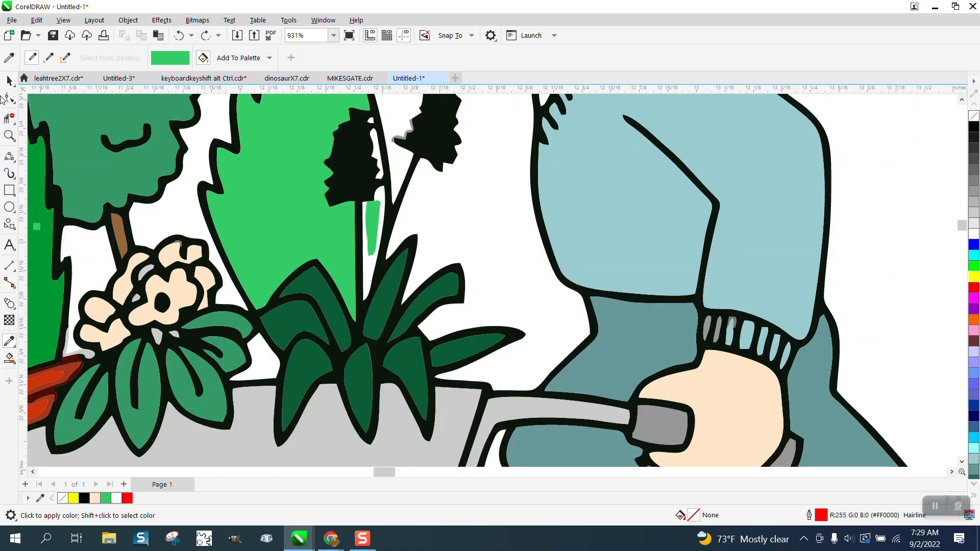
click(9, 80)
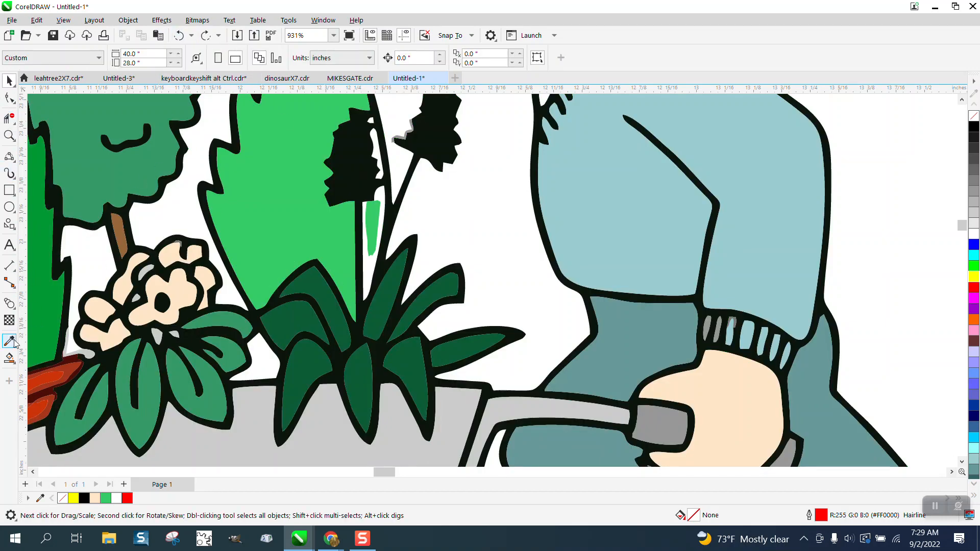
- Smart Fill the three white gaps along the flower stem with the sampled bush green
click(9, 359)
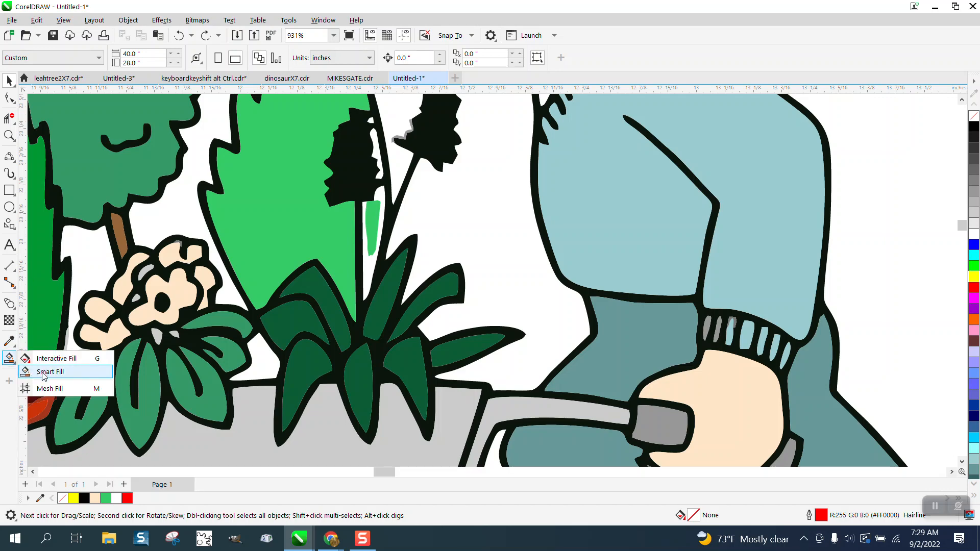
click(43, 373)
click(139, 58)
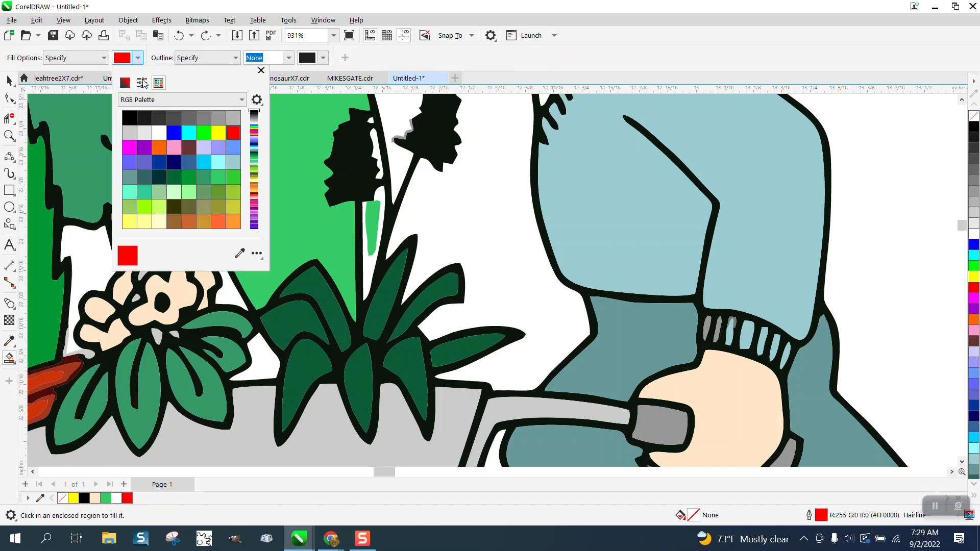
click(240, 254)
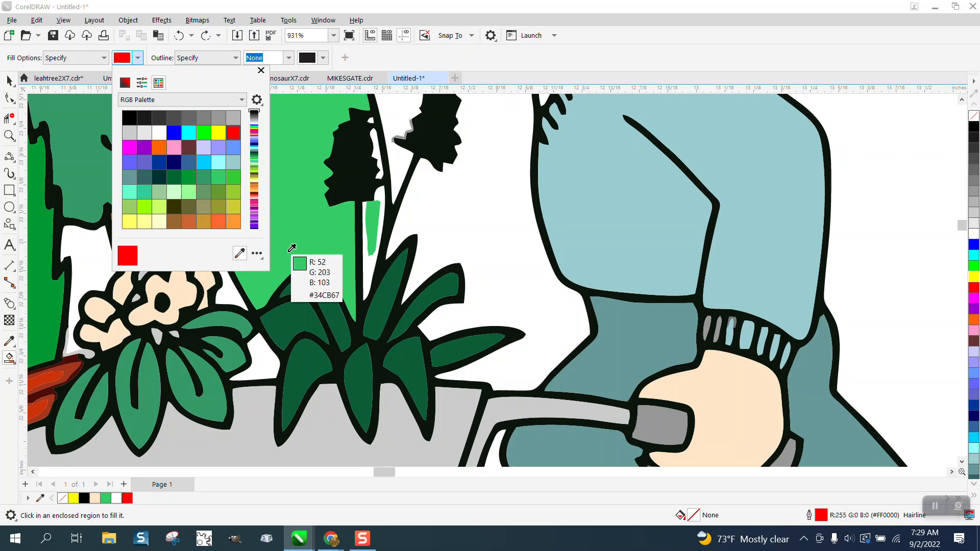
click(320, 225)
click(369, 262)
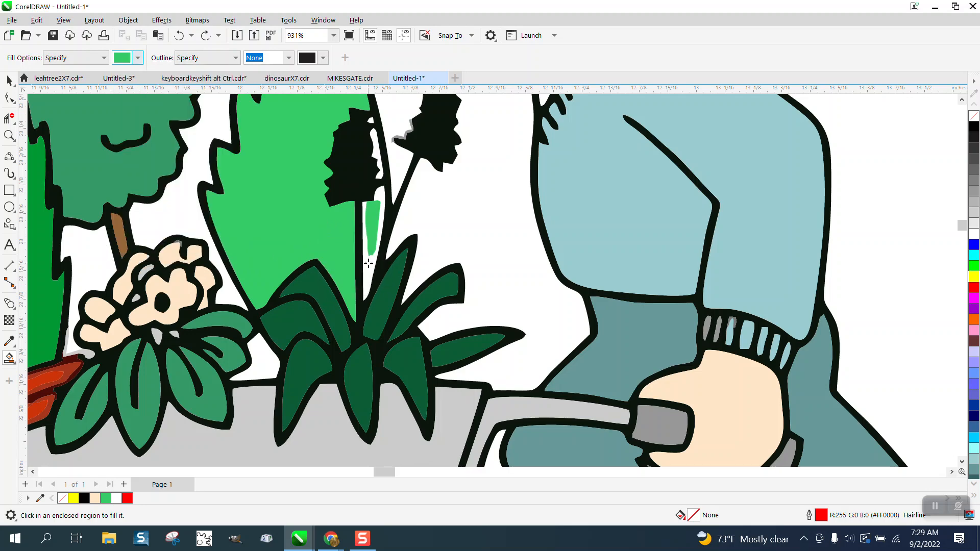
click(369, 263)
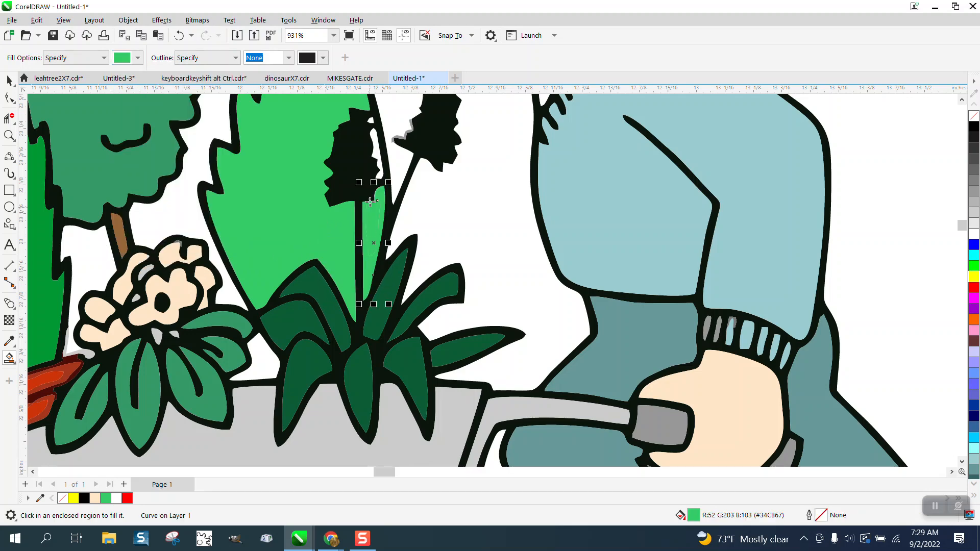
click(376, 147)
click(372, 121)
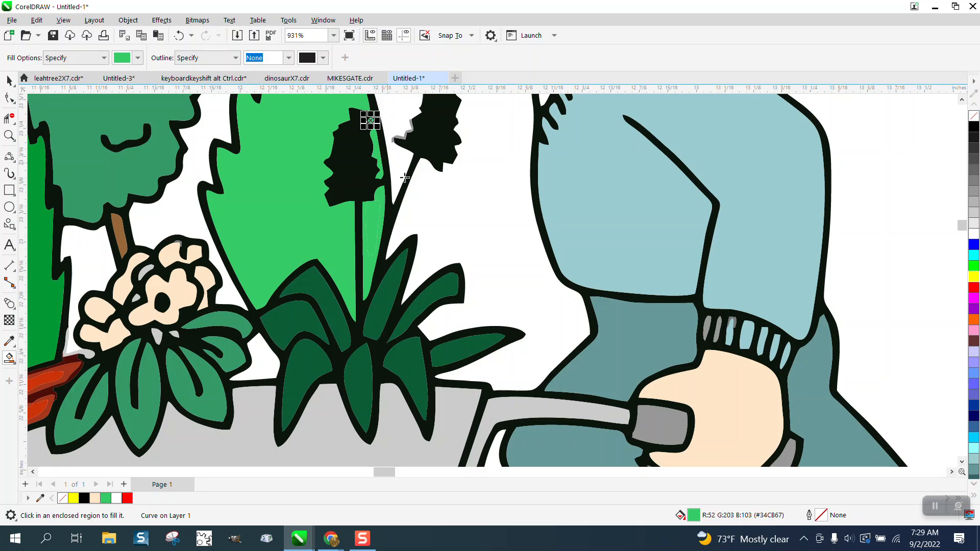
click(9, 81)
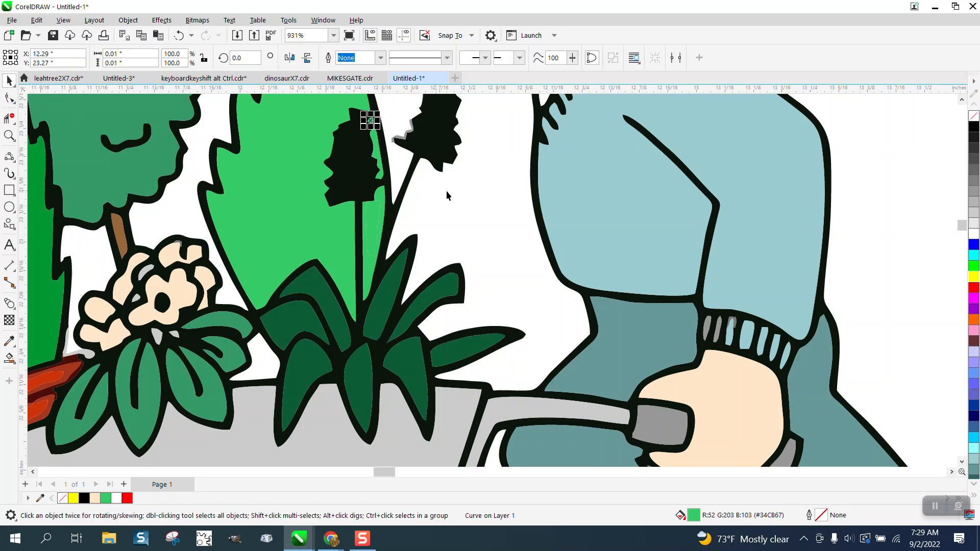
click(9, 136)
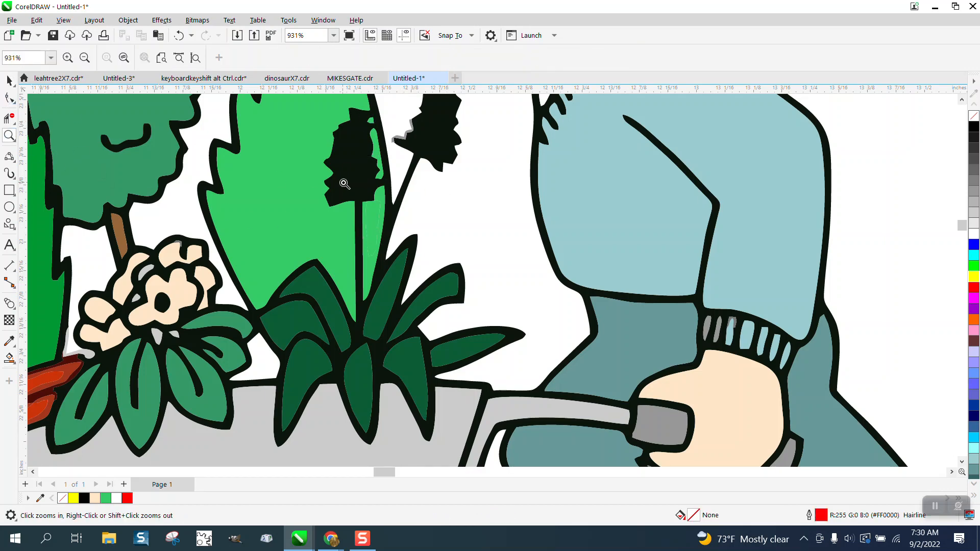
- Delete the thin stray curve and leftover strip by the stem, then Smart Fill the gap green
drag(347, 202, 462, 285)
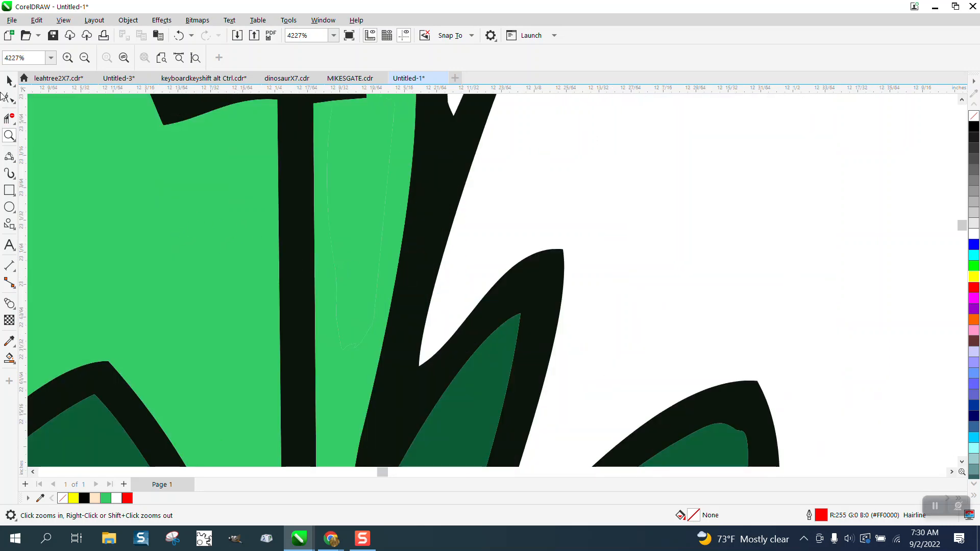
click(9, 80)
click(352, 175)
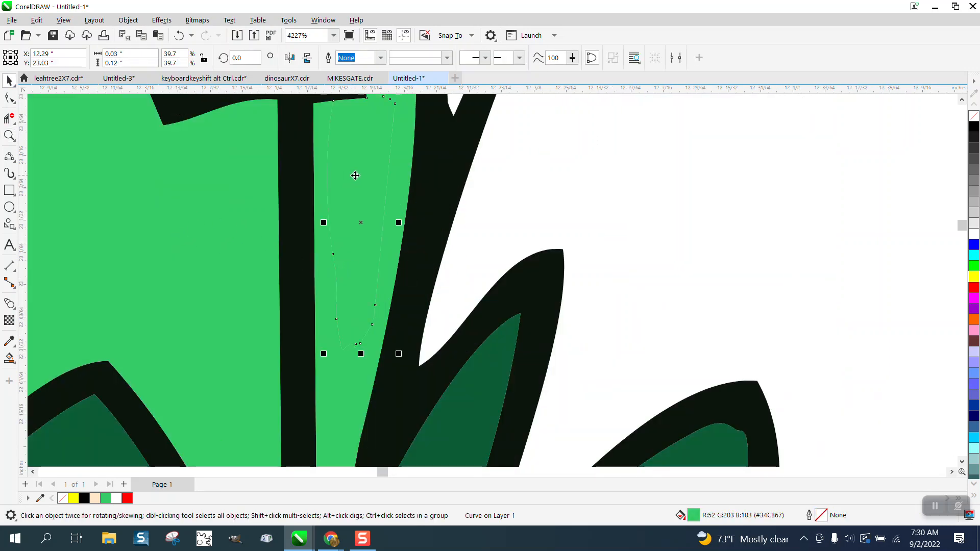
key(Delete)
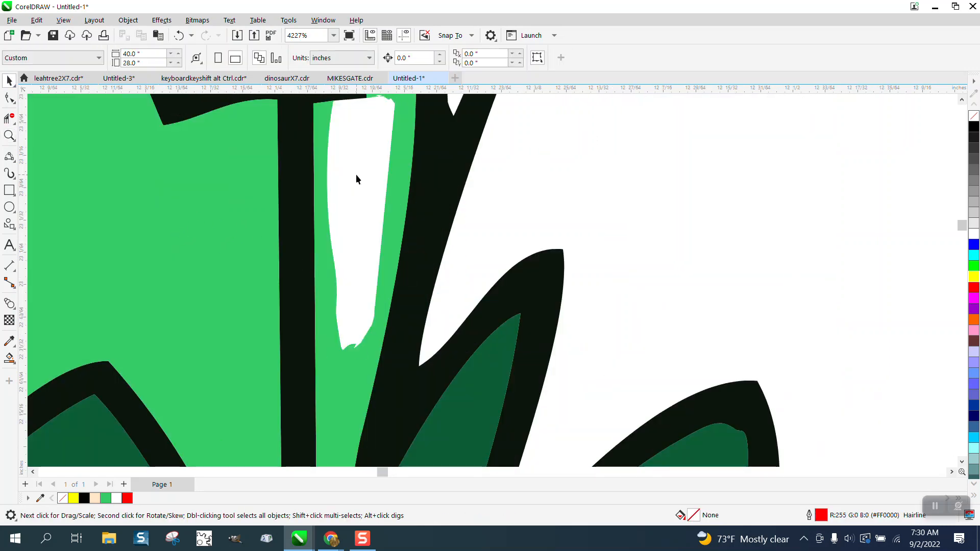
click(391, 224)
key(Delete)
scroll(304, 222, down, 1)
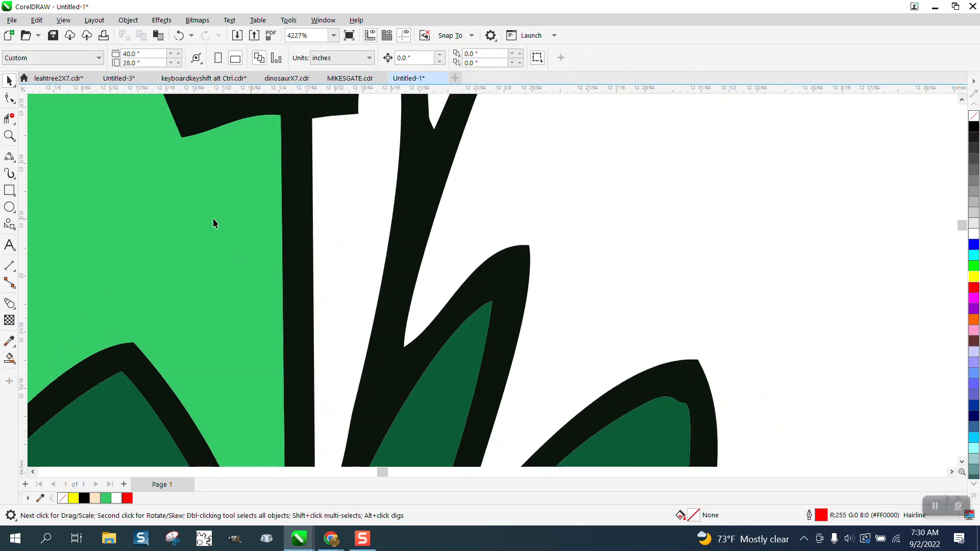
click(9, 358)
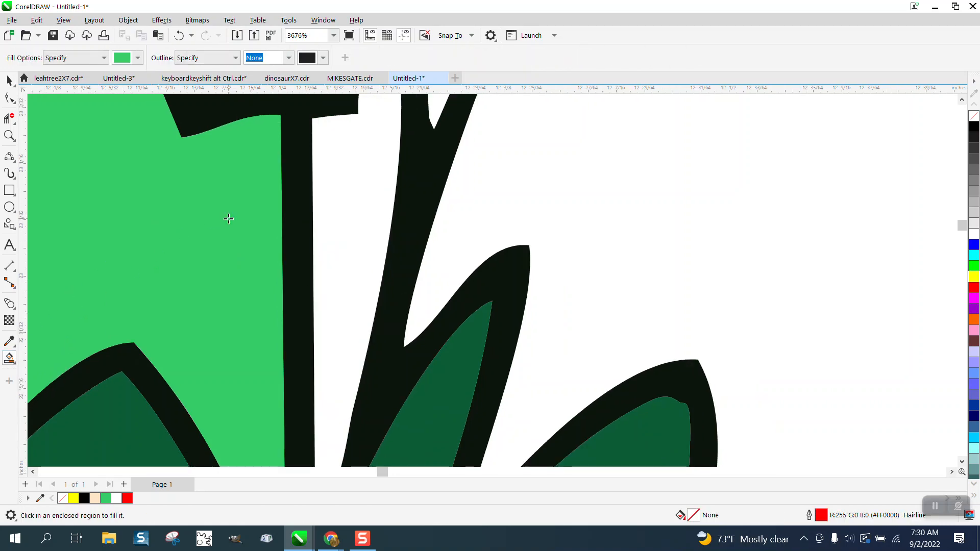
click(341, 211)
scroll(341, 211, down, 4)
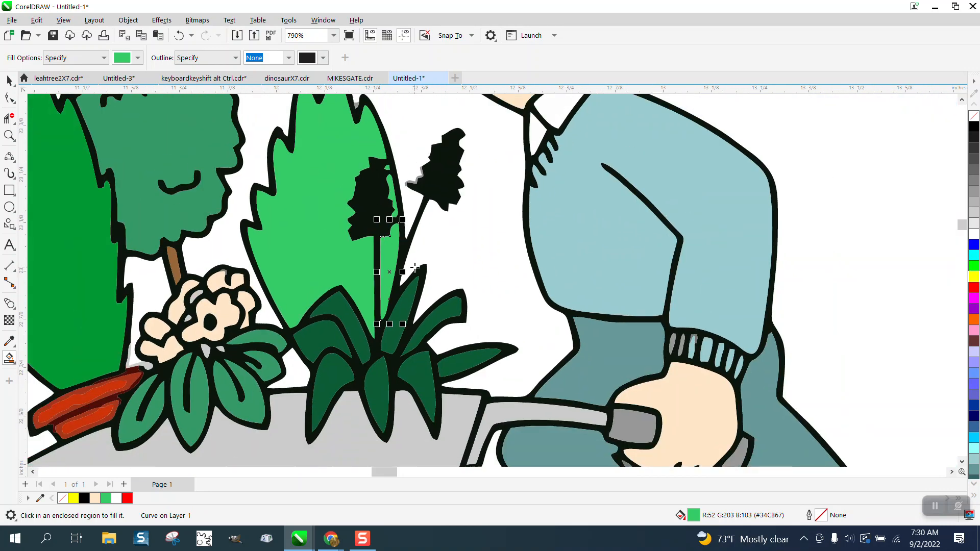
- Zoom in on the dark flower head and delete the grey sliver on its edge
click(9, 135)
drag(379, 121, 542, 239)
click(10, 80)
click(337, 271)
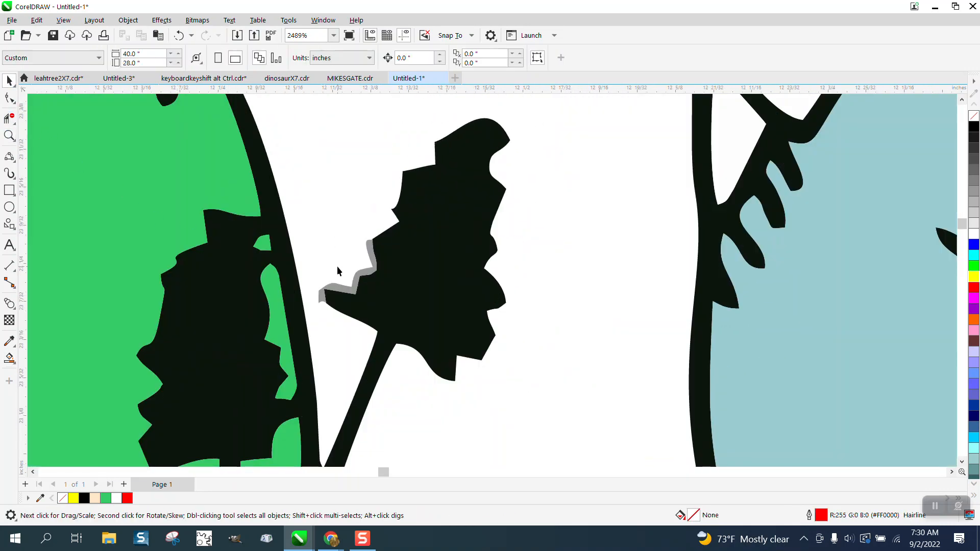
click(346, 288)
key(Delete)
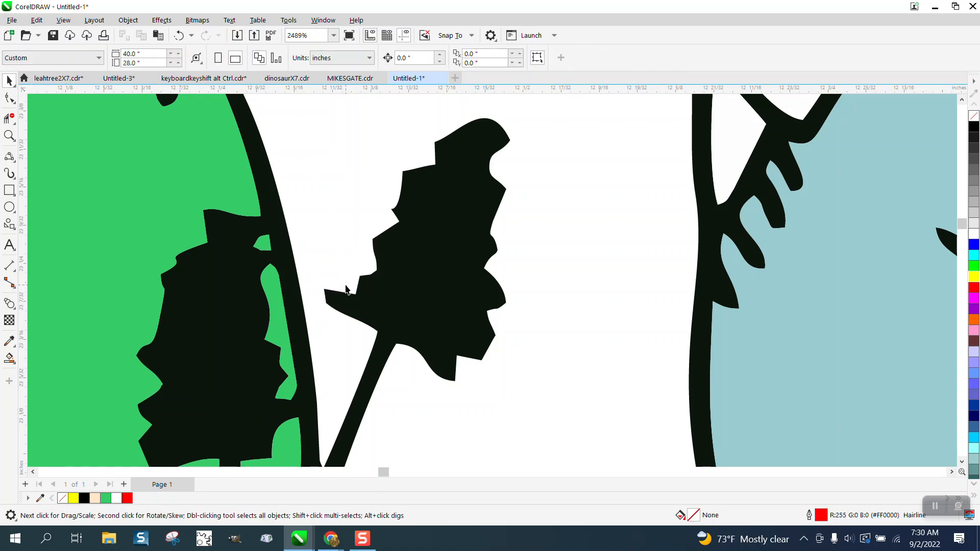
scroll(347, 286, down, 3)
scroll(446, 303, down, 4)
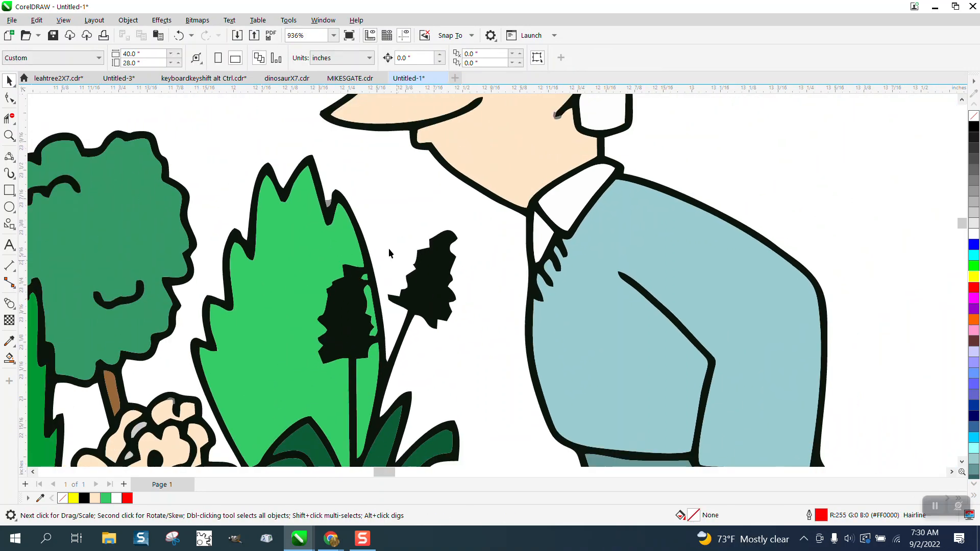
scroll(329, 207, down, 3)
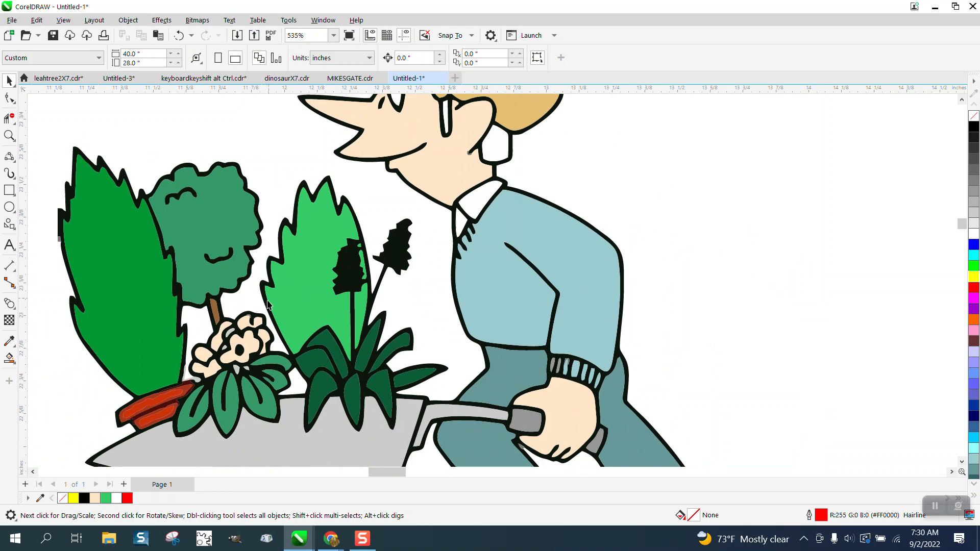
- Zoom in on the peach flower and delete four grey highlight shapes inside and below it
click(9, 135)
drag(195, 303, 368, 387)
key(space)
click(265, 226)
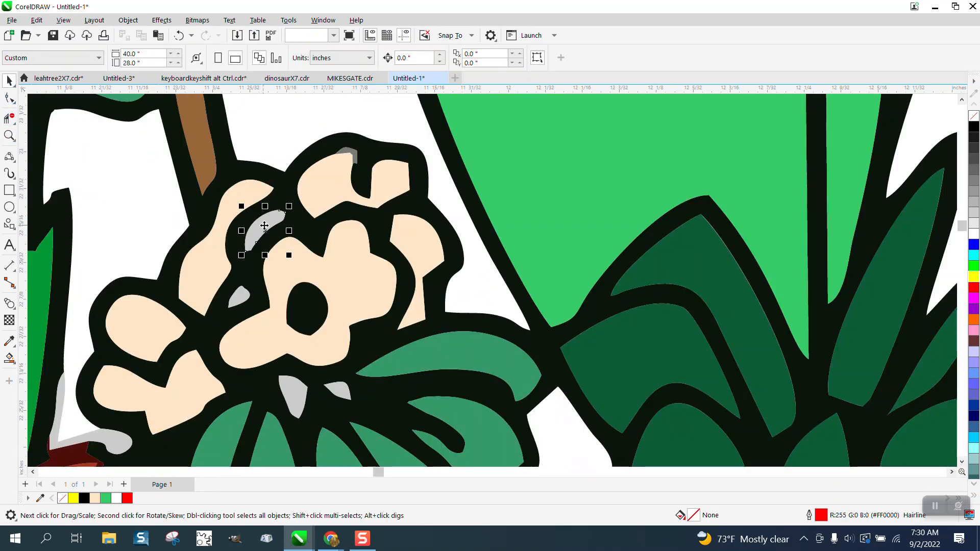
key(Delete)
click(352, 153)
key(Delete)
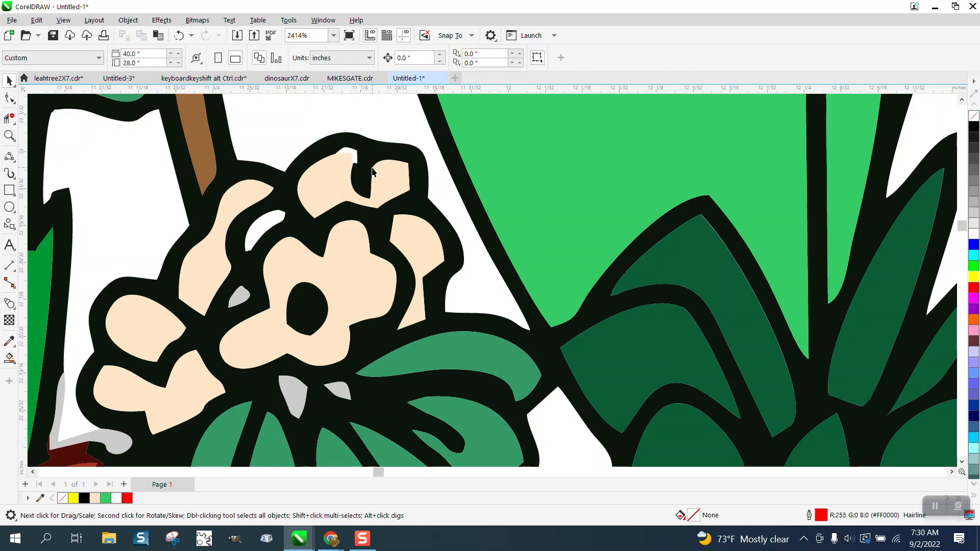
click(337, 391)
key(Delete)
click(293, 394)
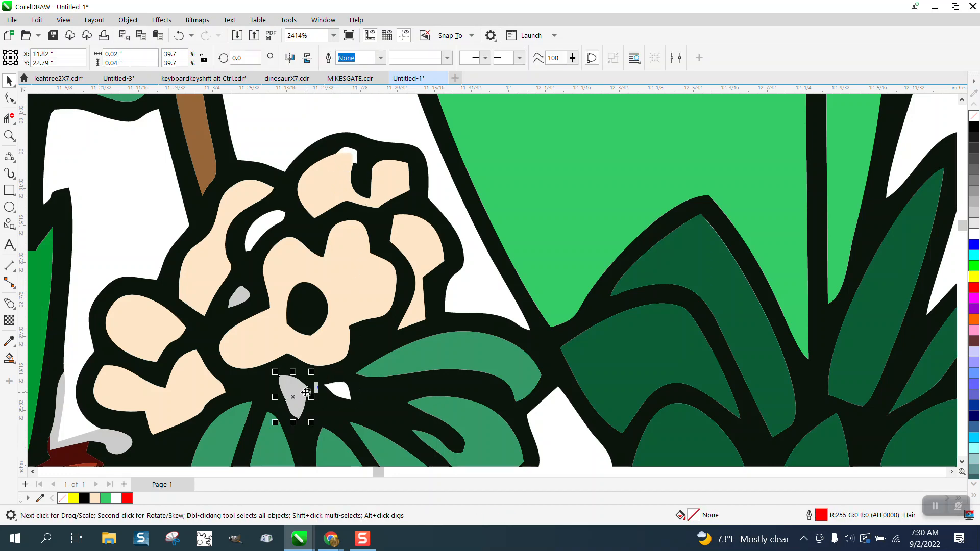
key(Delete)
- Delete the remaining grey highlight, the bottom-left grey shape and the top peach petal piece
click(238, 297)
key(Delete)
click(127, 433)
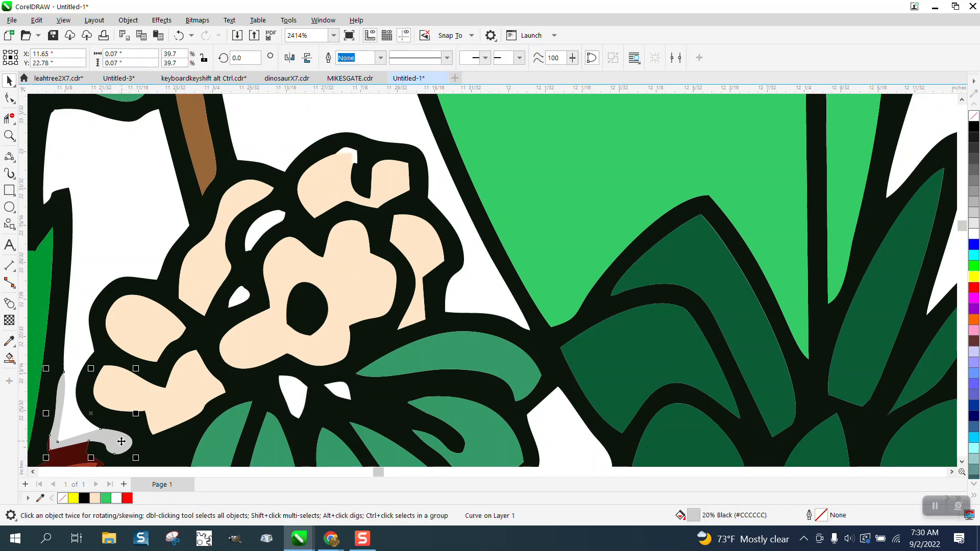
key(Delete)
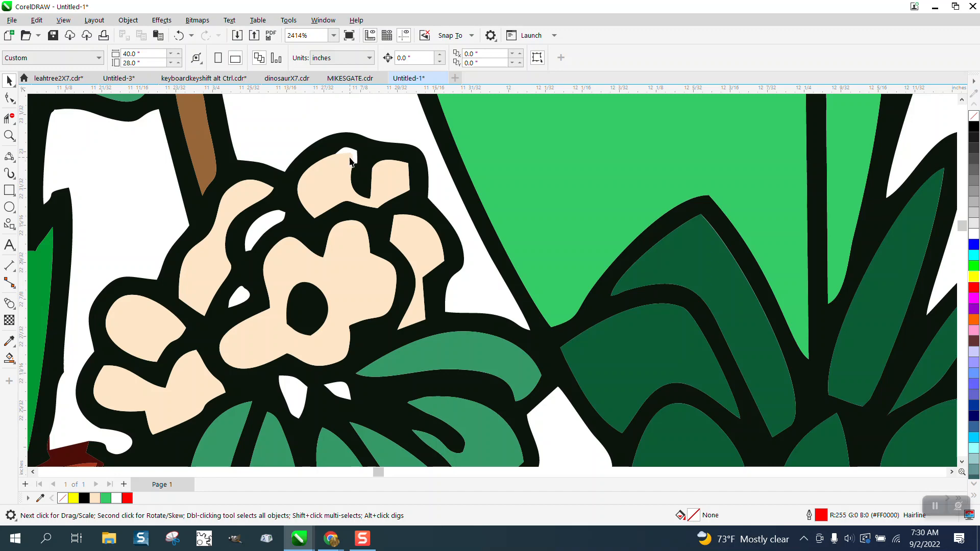
click(345, 164)
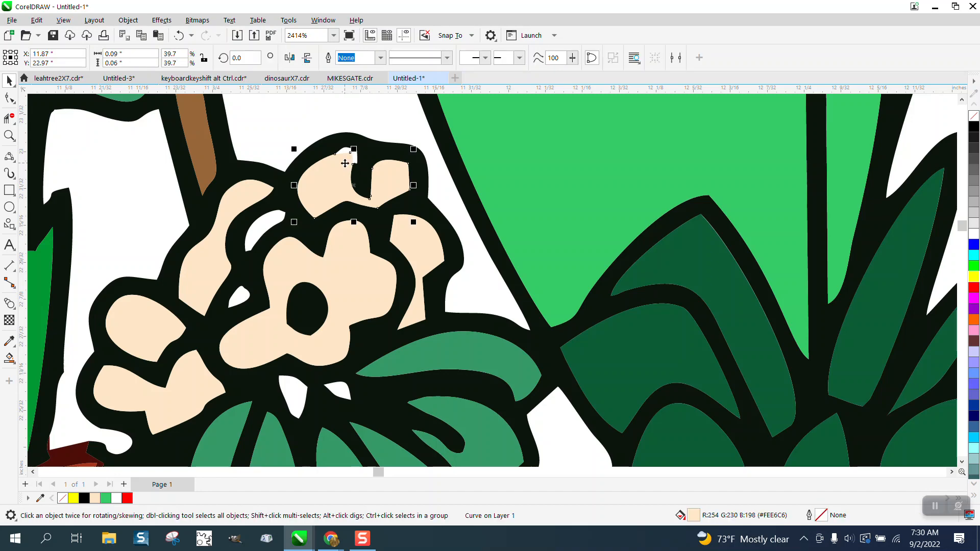
key(Delete)
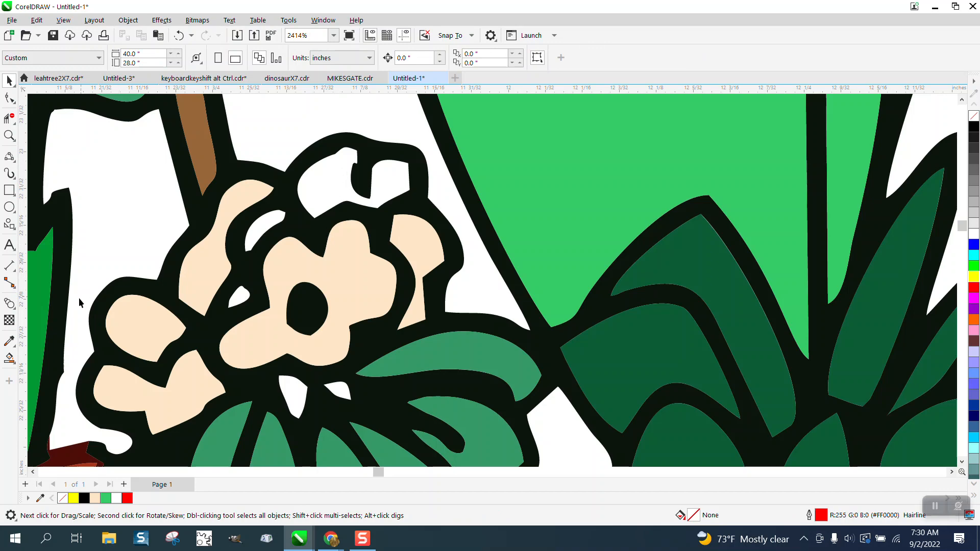
- Sample the petal peach #FEE6C6 and Smart Fill the five white gaps in the flower cluster
click(9, 359)
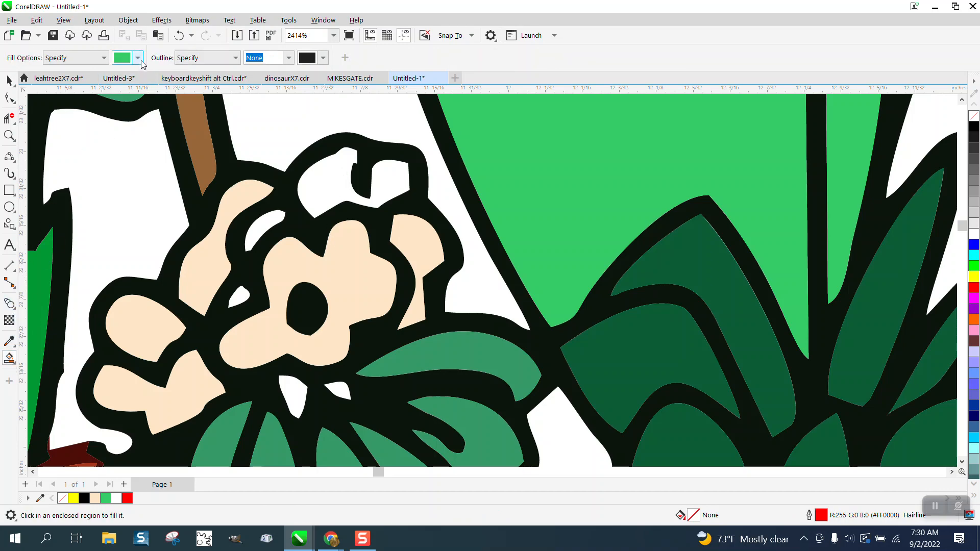
click(137, 58)
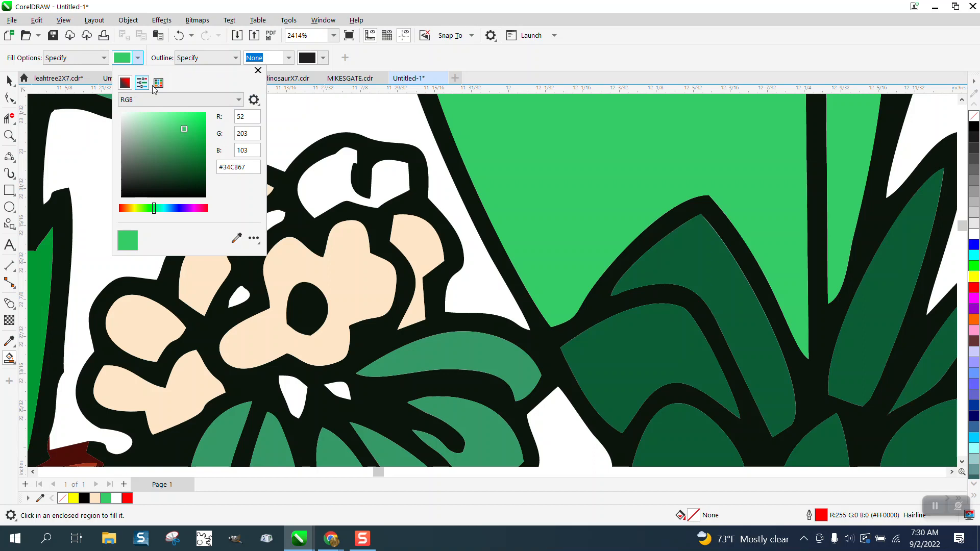
click(237, 239)
click(357, 276)
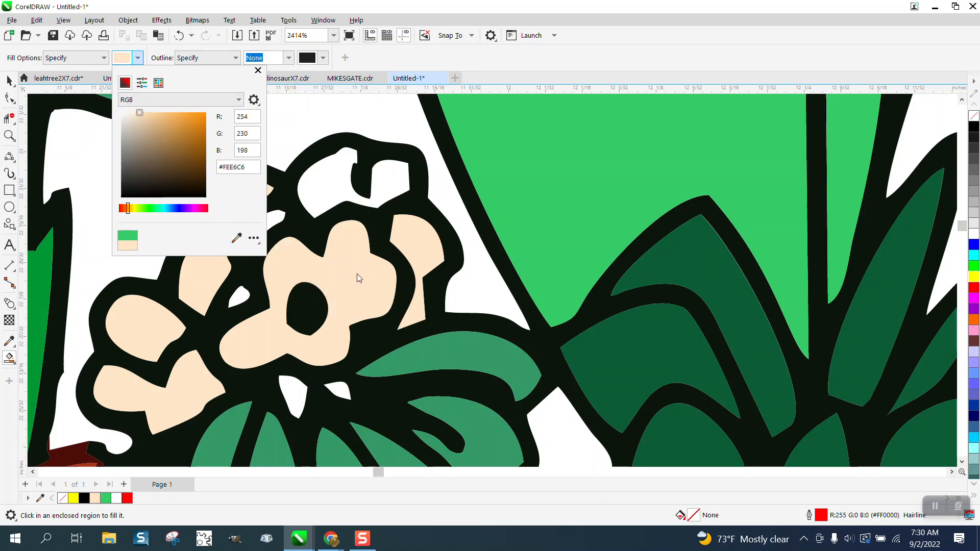
click(390, 186)
click(264, 225)
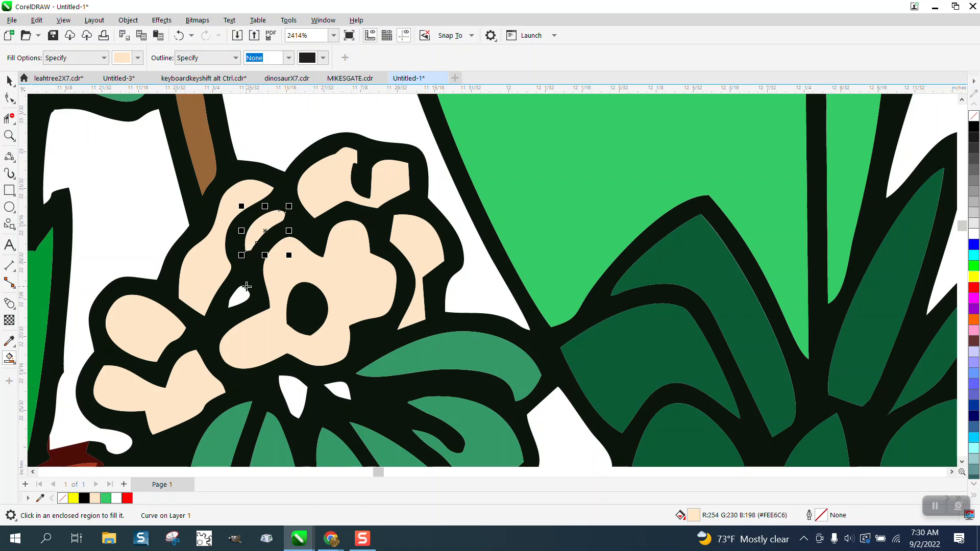
click(243, 293)
click(289, 392)
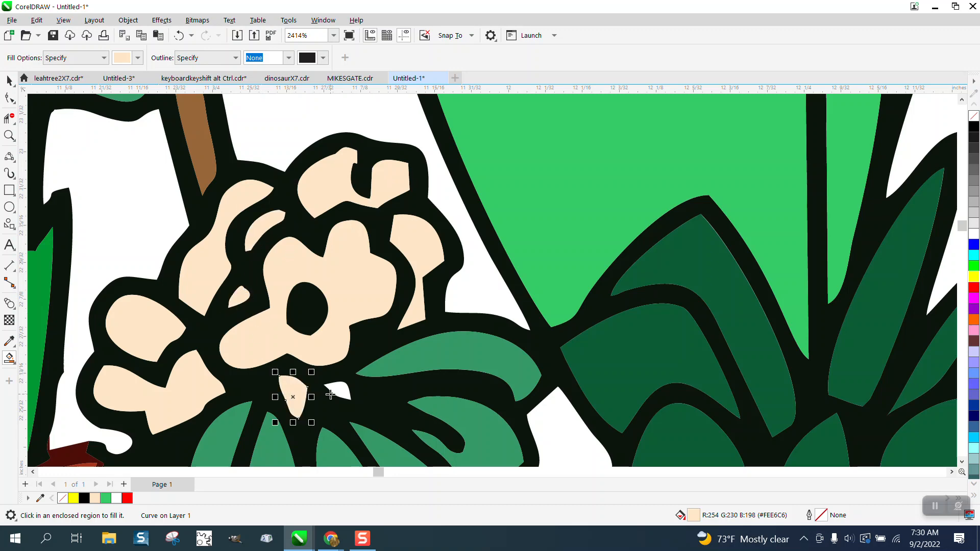
click(334, 391)
scroll(332, 261, down, 4)
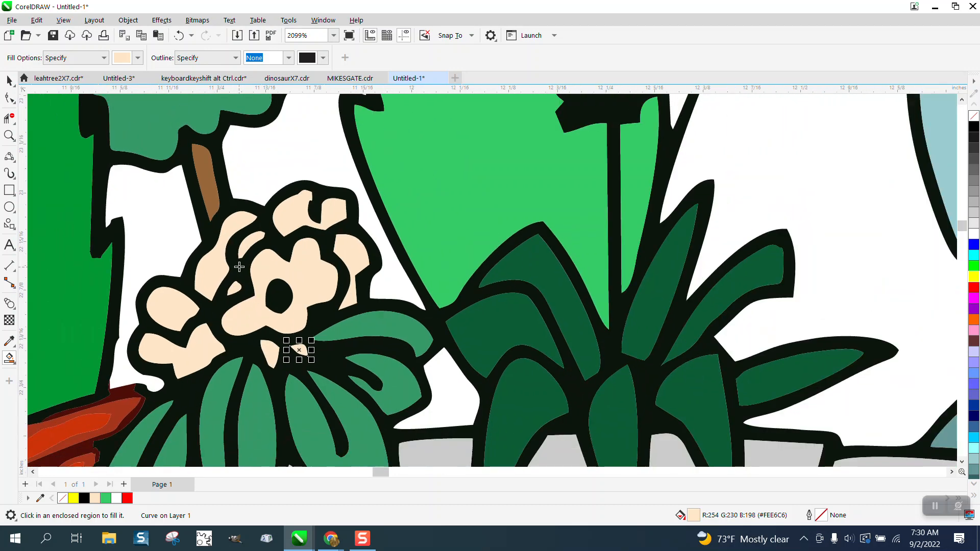
scroll(331, 261, down, 4)
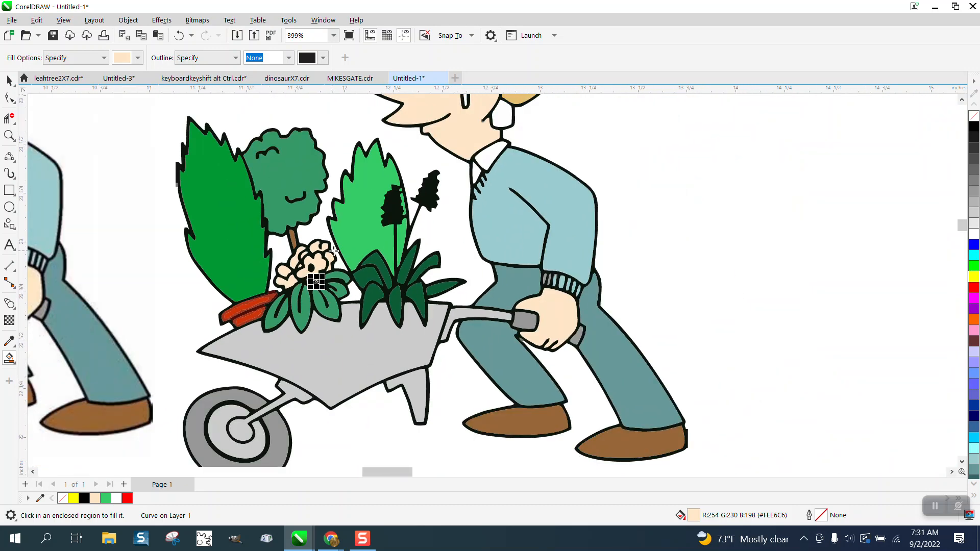
- Zoom into the wheel bottom and delete the grey specks at the tyre's left and right ends
click(9, 135)
drag(206, 425, 352, 468)
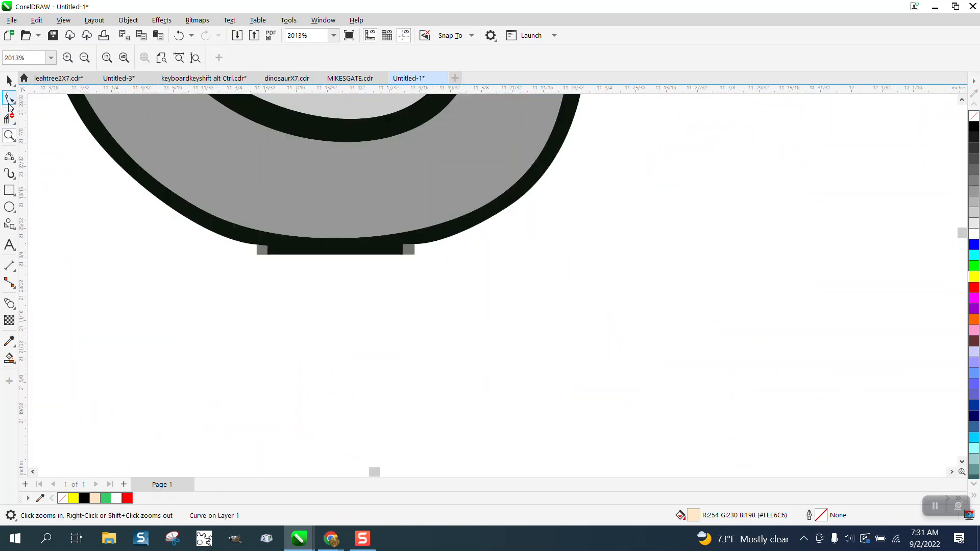
click(10, 97)
click(262, 253)
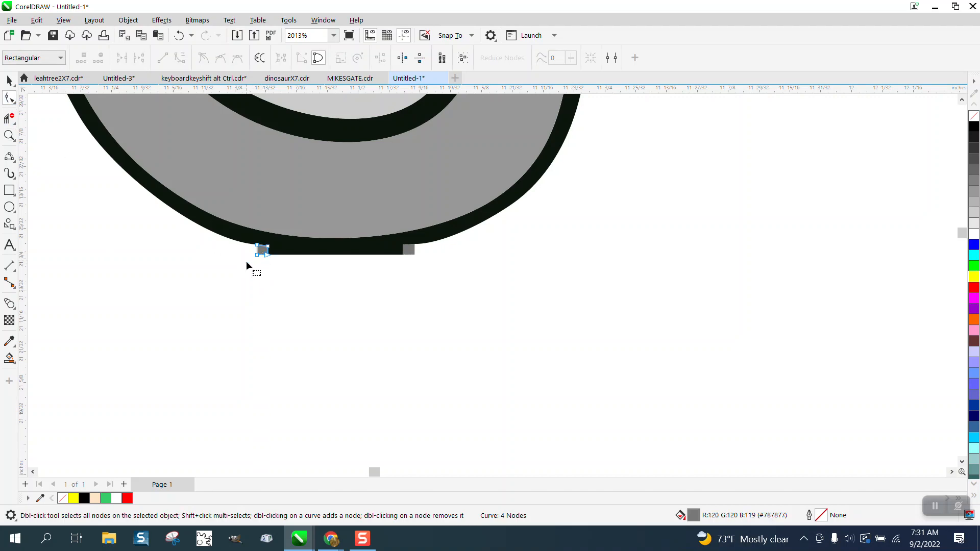
drag(247, 273, 290, 220)
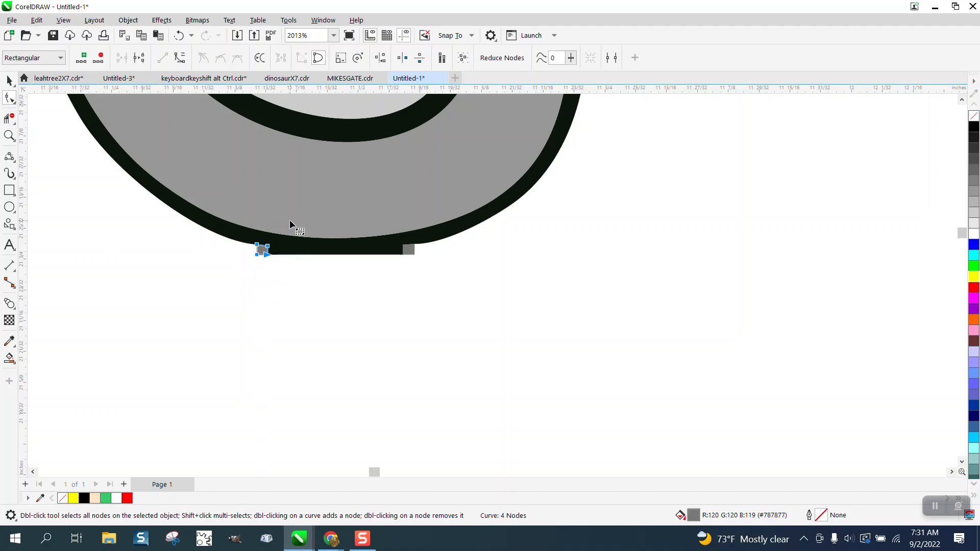
key(Delete)
click(410, 251)
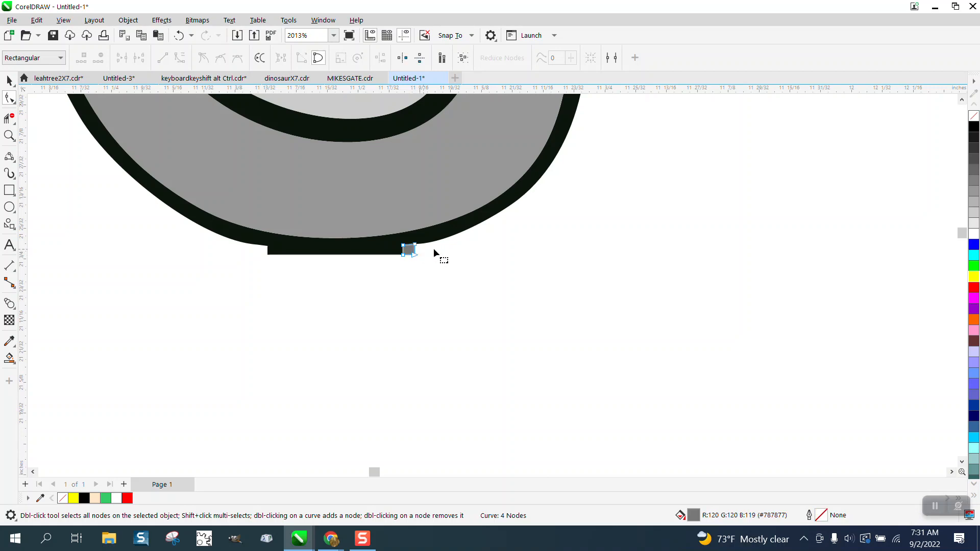
drag(429, 288, 378, 240)
key(Delete)
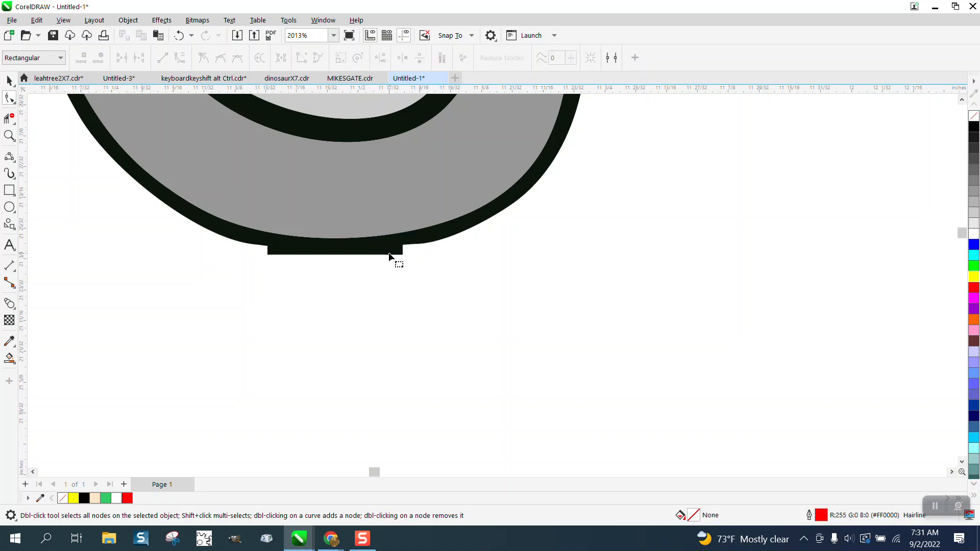
- Remove the tyre's flat-bottom nodes, bend the handles and delete two extra nodes for a smooth curve
click(389, 259)
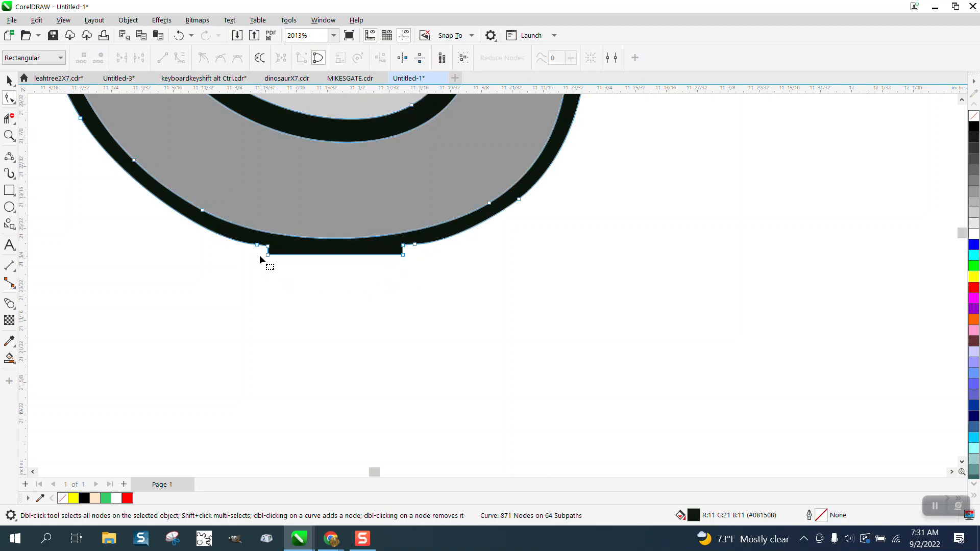
drag(327, 262, 411, 266)
key(Delete)
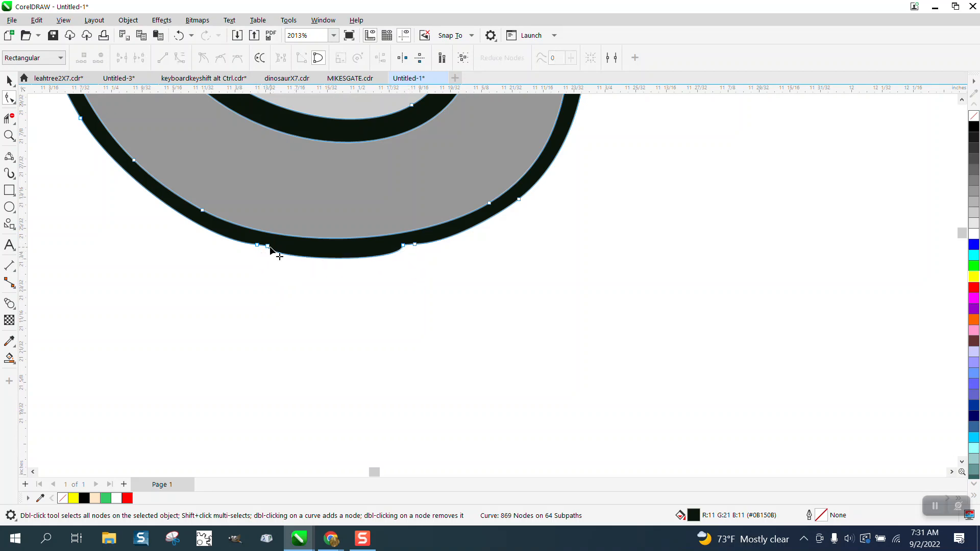
click(270, 251)
drag(268, 261, 295, 255)
drag(403, 264, 373, 256)
click(415, 245)
key(Delete)
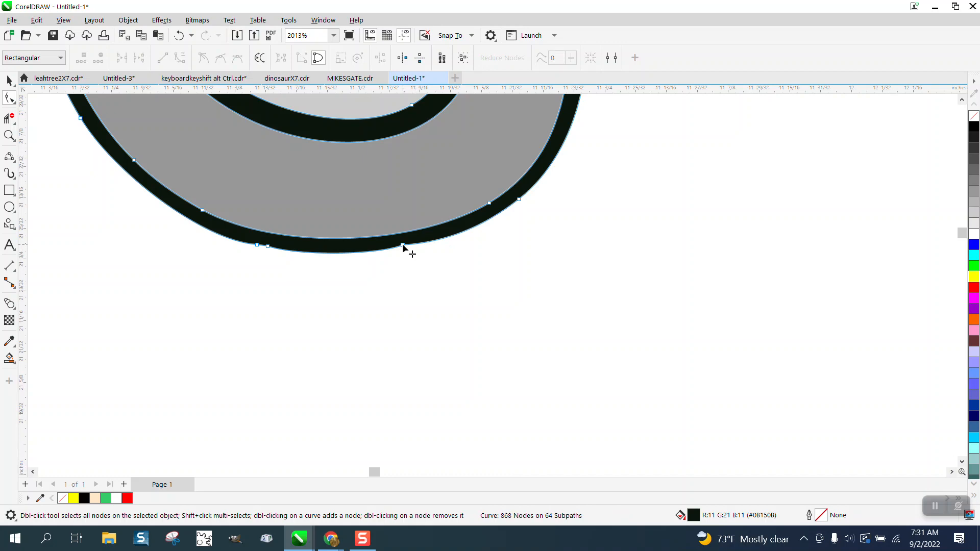
click(403, 246)
key(Delete)
scroll(400, 272, down, 4)
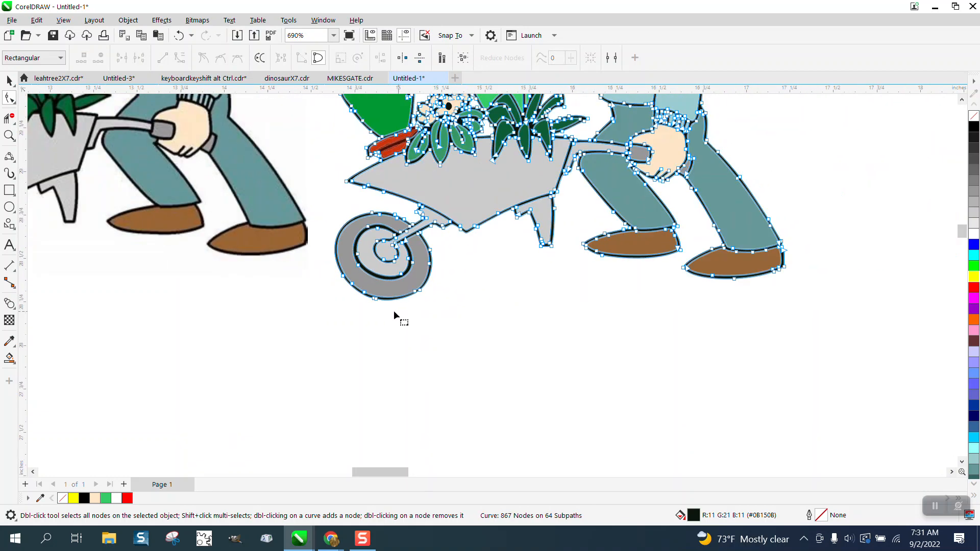
- Zoom to the red branch and delete its orange highlight and the brown shape around it
click(9, 135)
scroll(463, 301, down, 1)
drag(381, 197, 471, 238)
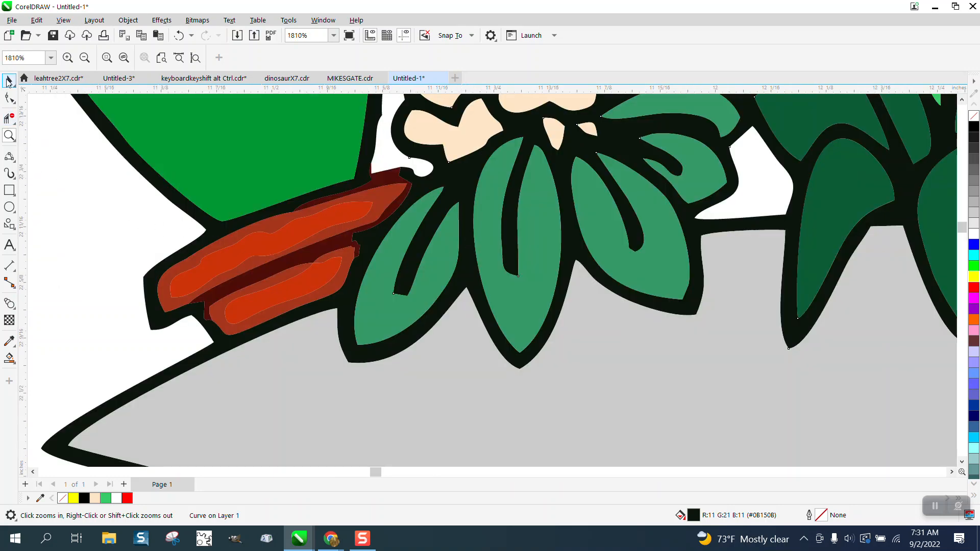
click(9, 82)
click(181, 231)
click(256, 244)
key(Delete)
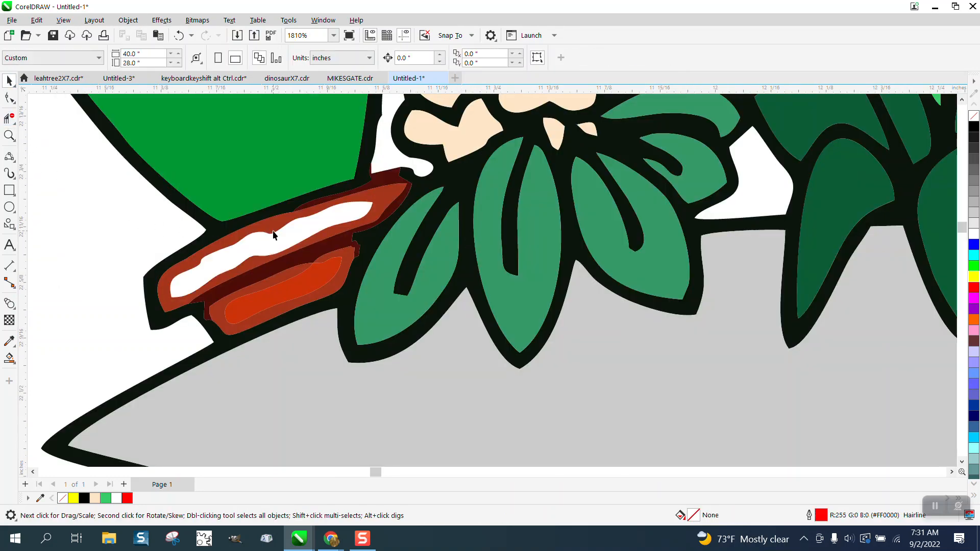
click(273, 231)
key(Delete)
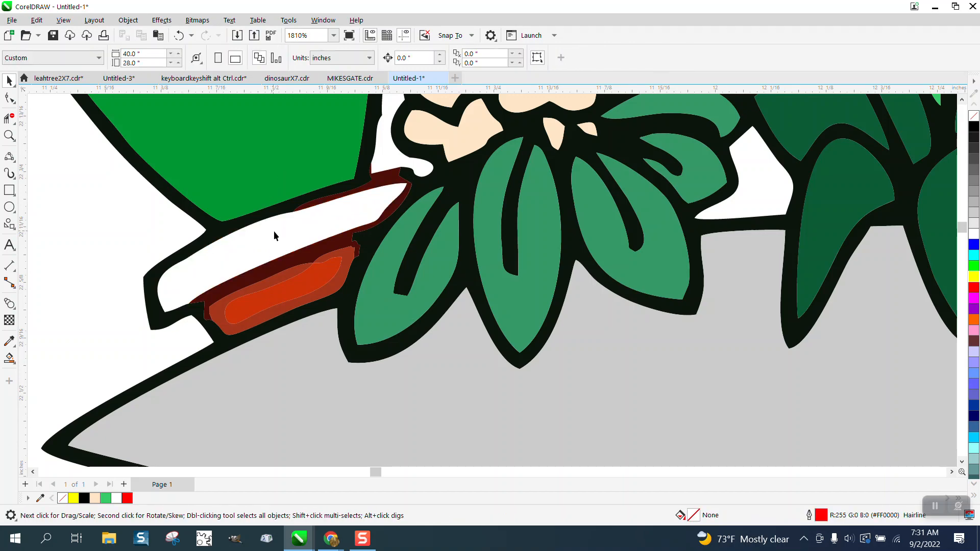
- Move the orange-red strip out to the left of the branch
click(298, 285)
drag(298, 286, 135, 237)
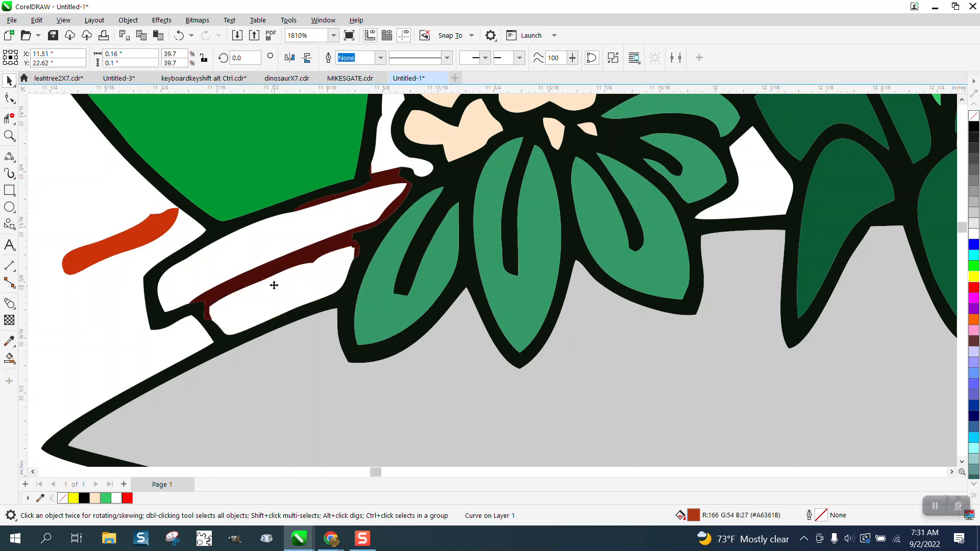
key(Escape)
- Smart Fill the upper and lower white bands with orange #CD330A sampled from the strip
click(9, 358)
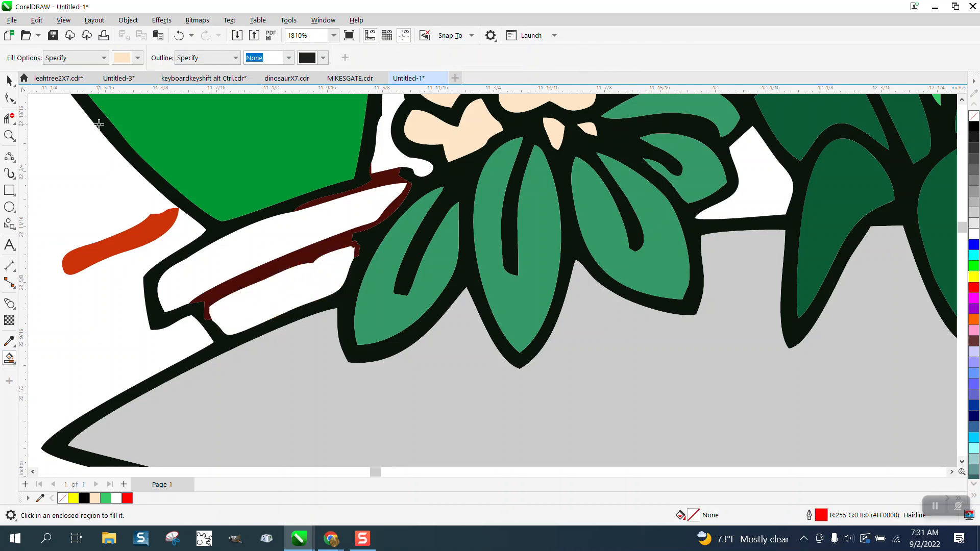
click(138, 58)
click(236, 238)
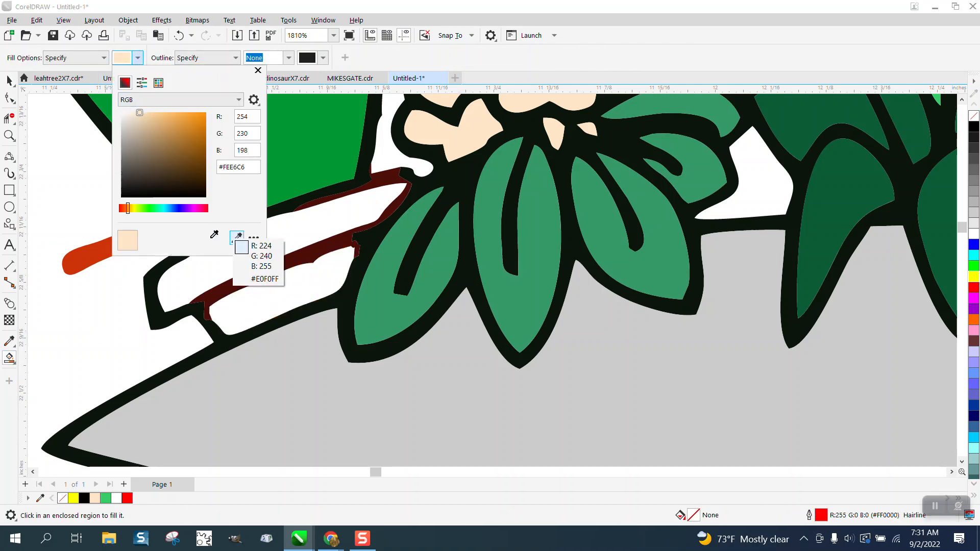
click(90, 249)
click(265, 297)
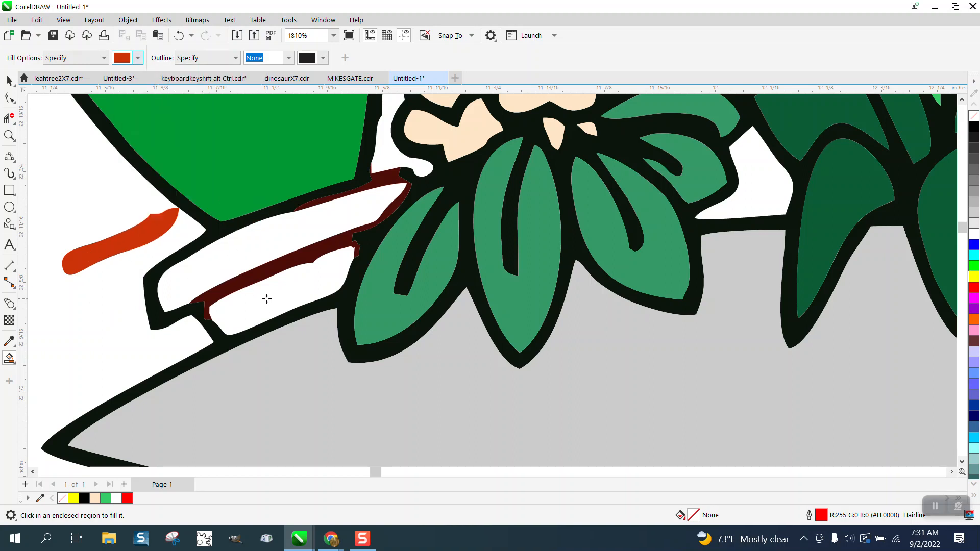
click(265, 298)
click(255, 237)
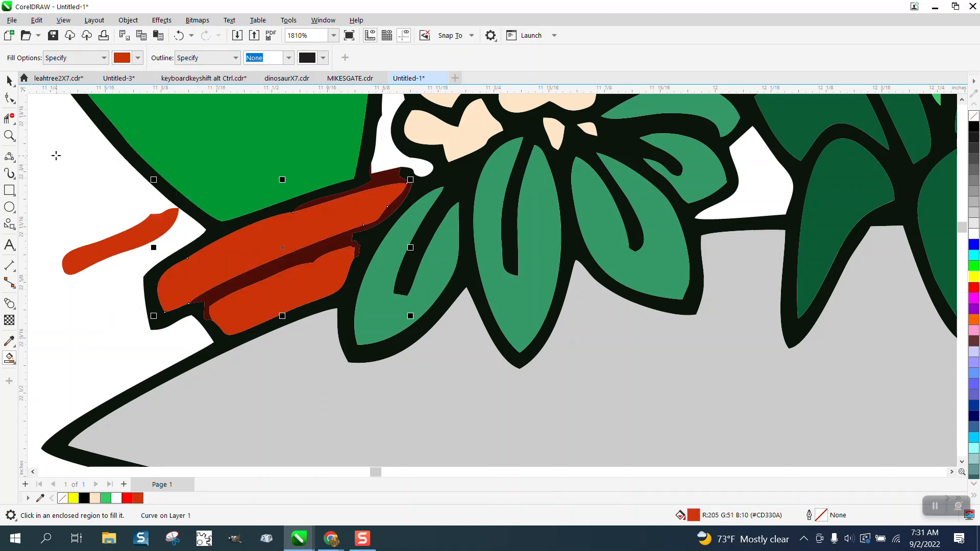
click(12, 135)
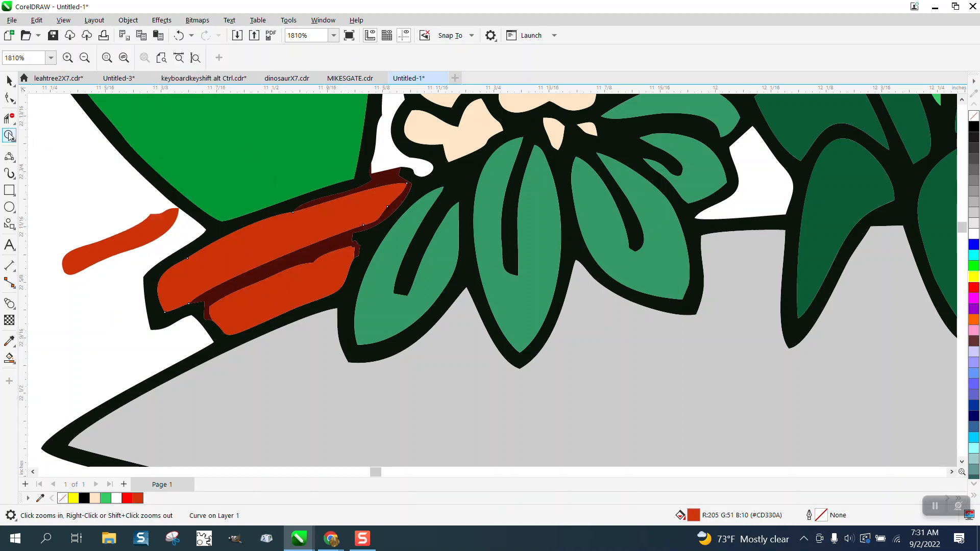
- Zoom in on the branch tip, try removing the dark red shape's fill, then undo it
drag(330, 162, 467, 230)
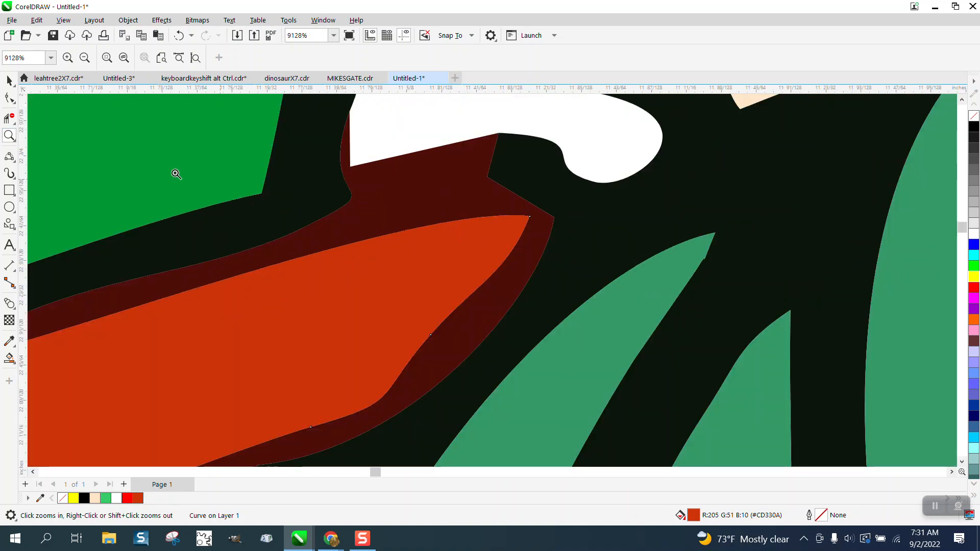
click(9, 80)
click(402, 210)
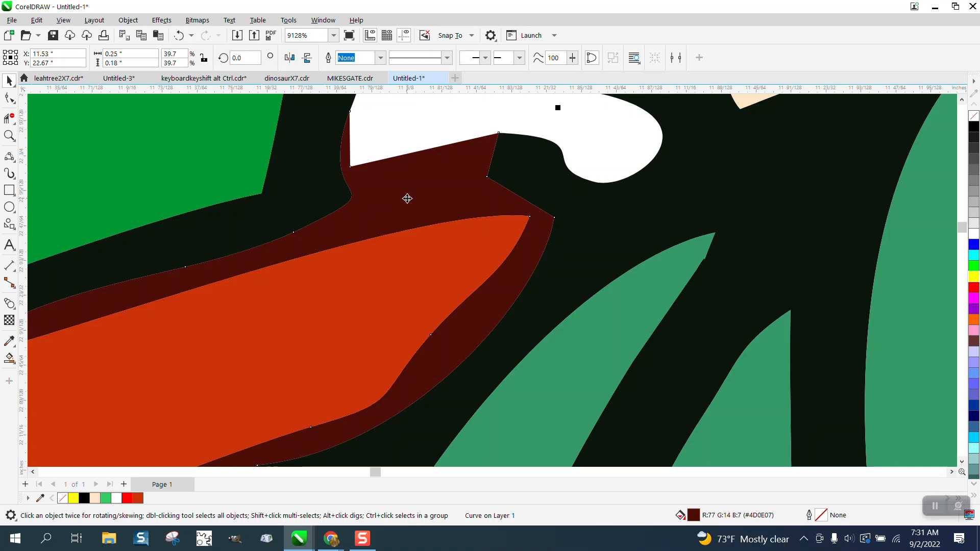
click(974, 117)
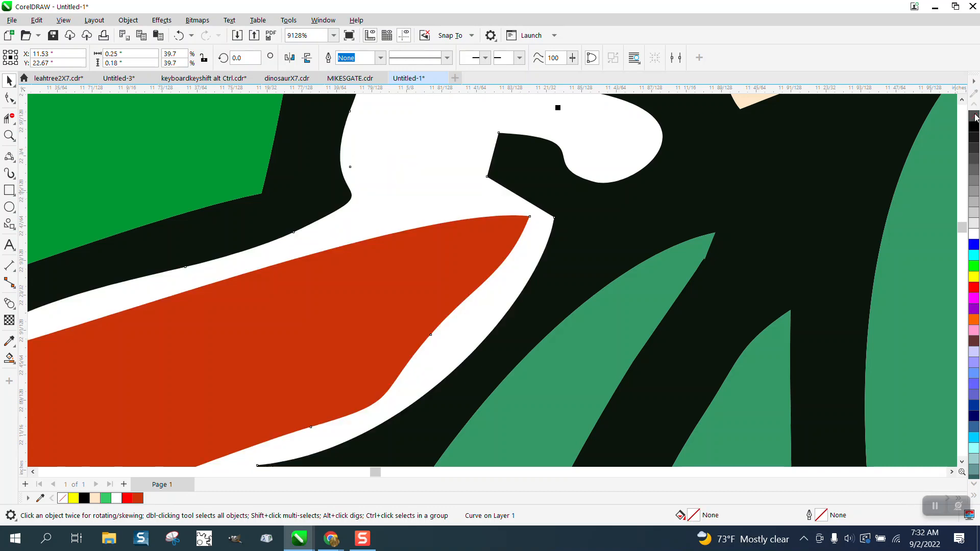
click(179, 35)
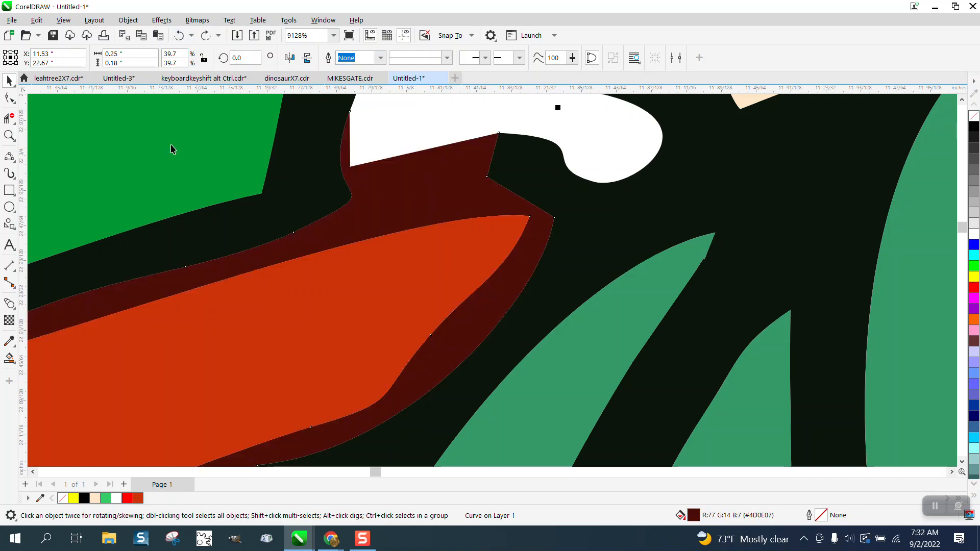
- Smart Fill the dark red gap with near-black #0B150B sampled from the outline
click(9, 359)
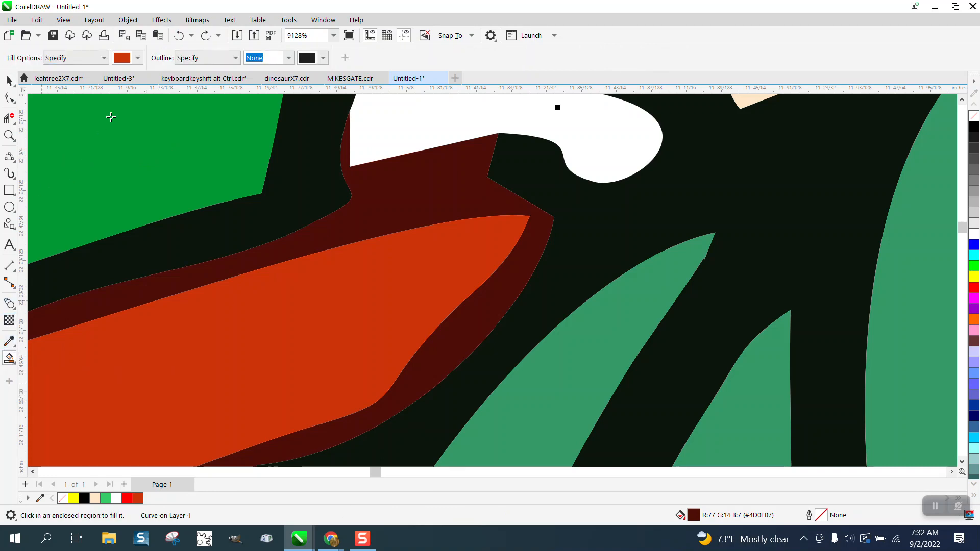
click(139, 58)
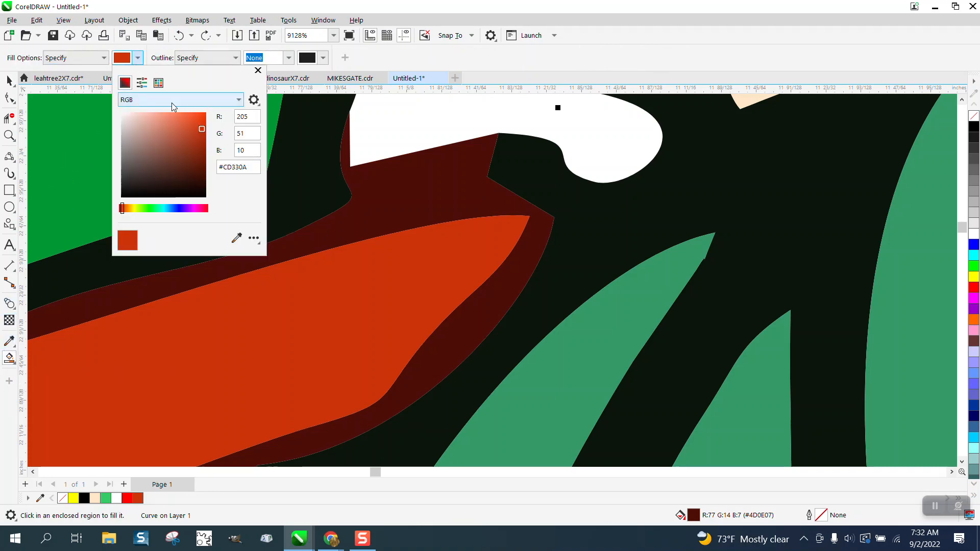
click(237, 238)
click(297, 199)
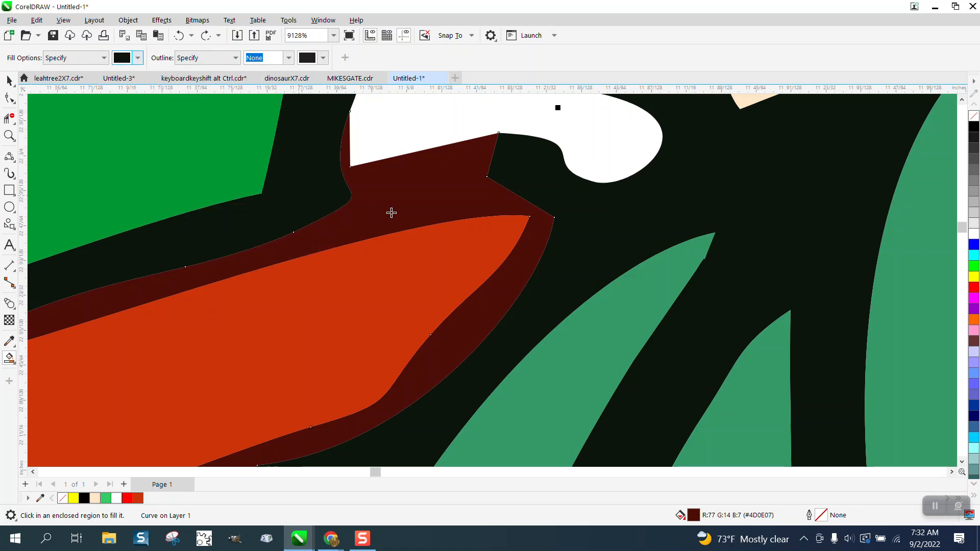
click(409, 213)
scroll(378, 221, down, 3)
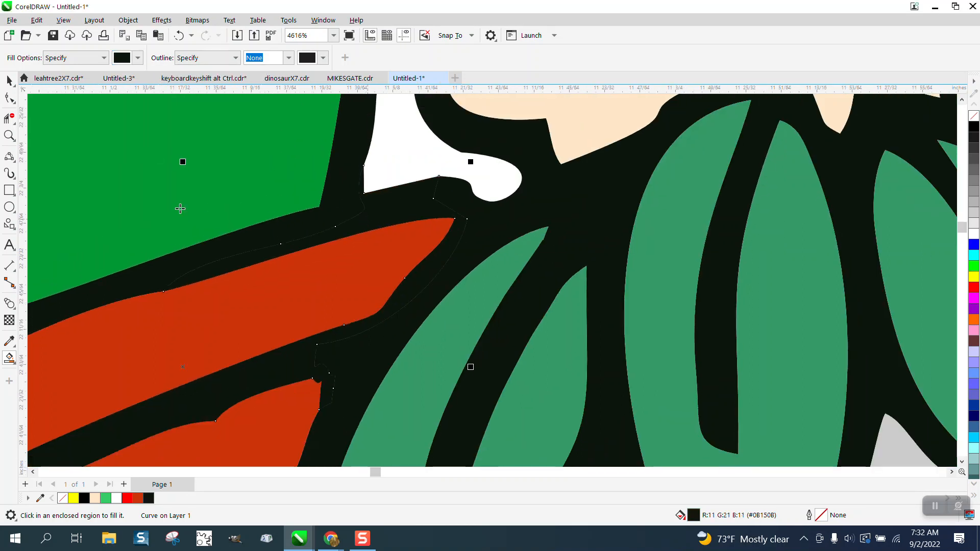
click(9, 80)
scroll(270, 210, down, 1)
scroll(268, 212, down, 4)
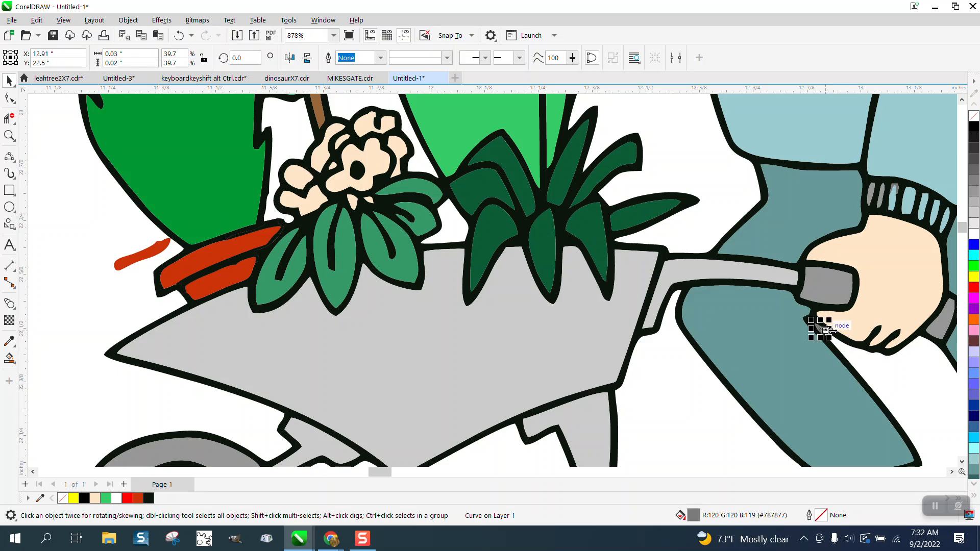
key(Escape)
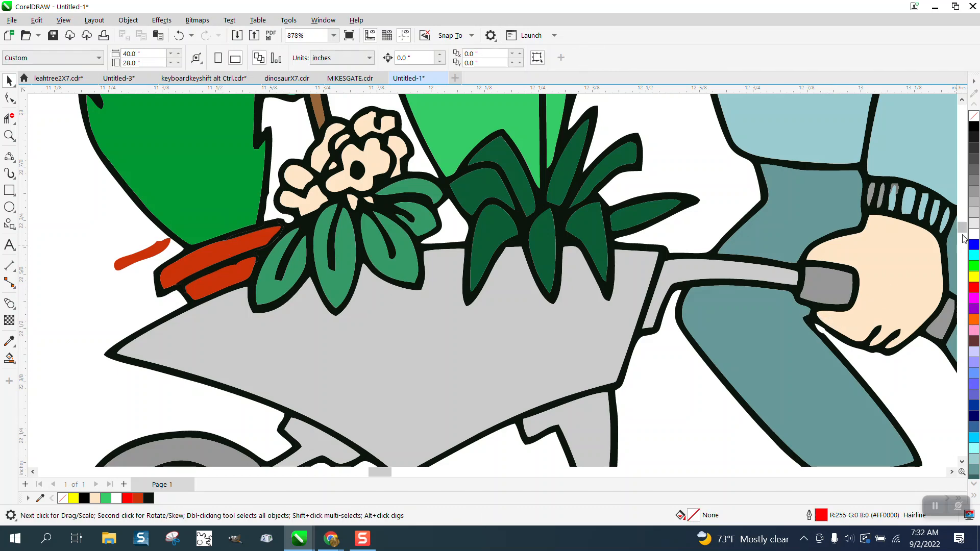
scroll(963, 236, up, 4)
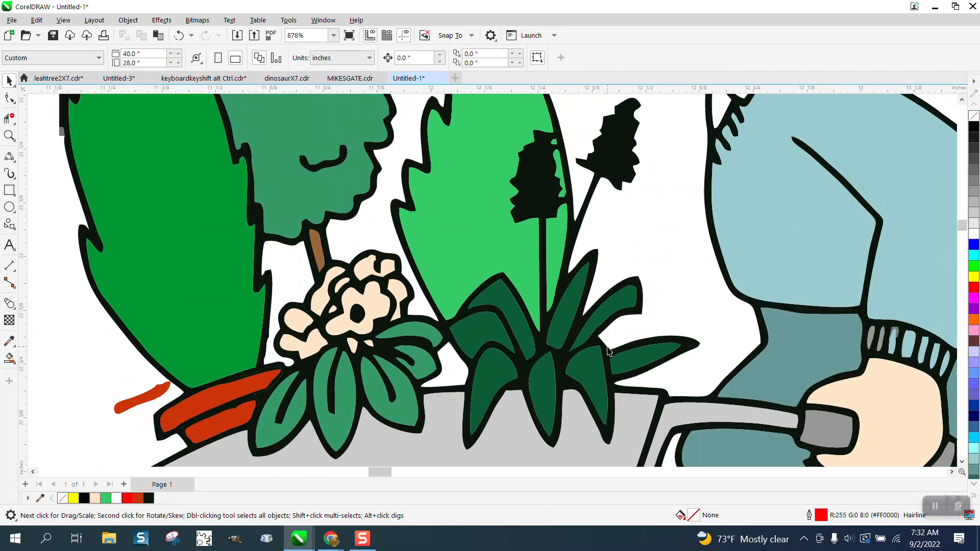
click(13, 138)
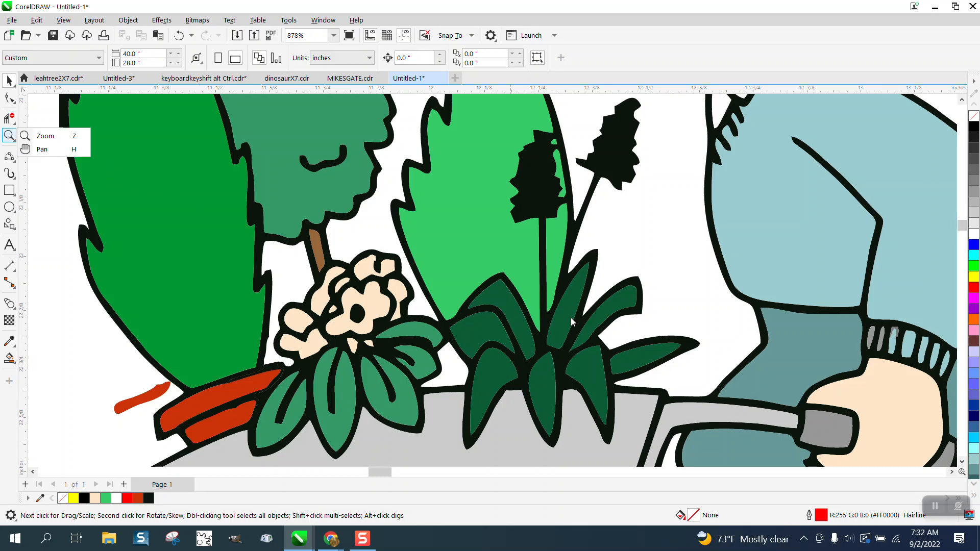
drag(573, 321, 618, 369)
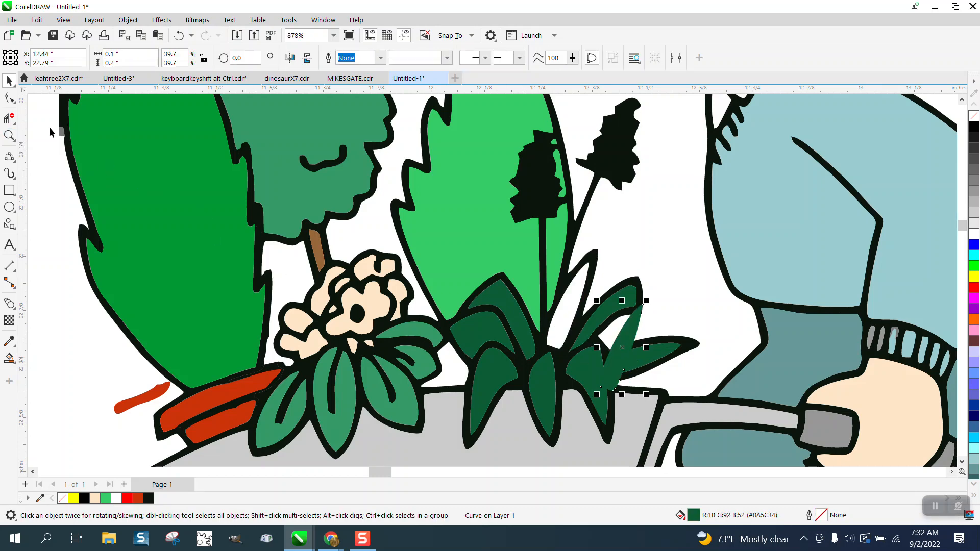
click(178, 35)
click(9, 135)
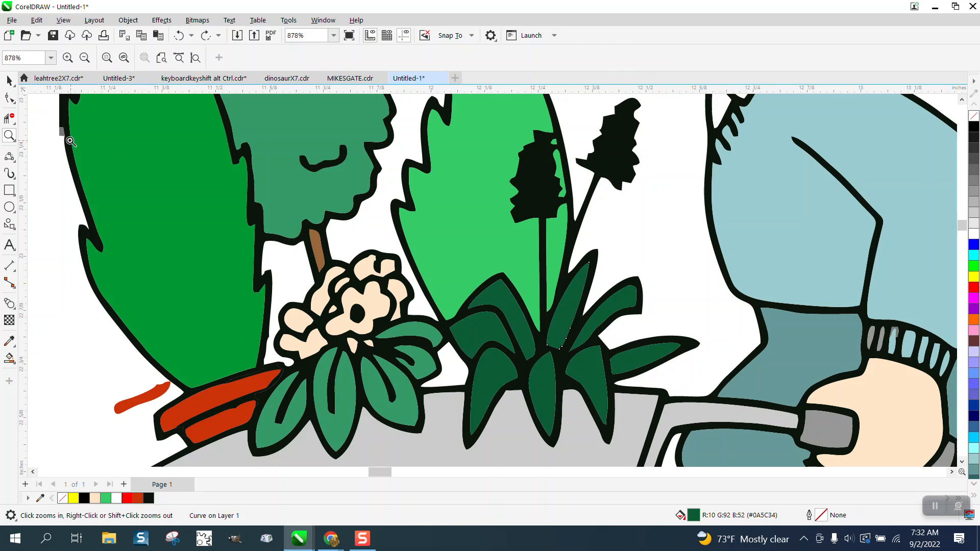
drag(536, 283, 647, 370)
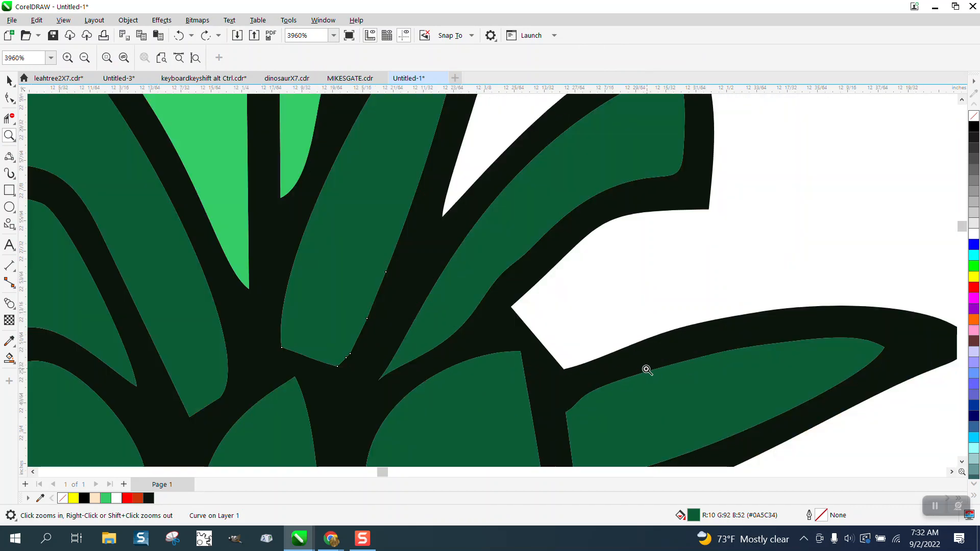
scroll(572, 346, down, 3)
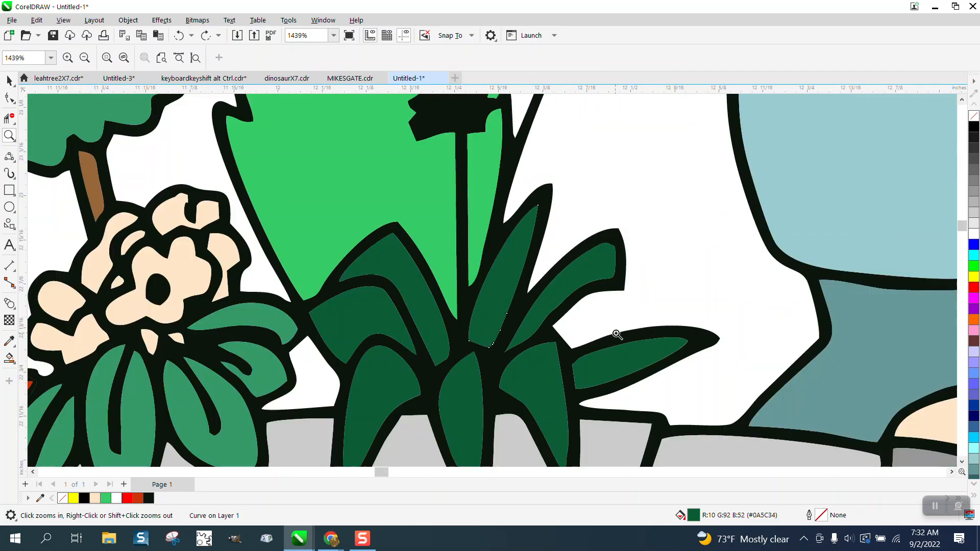
scroll(619, 334, down, 2)
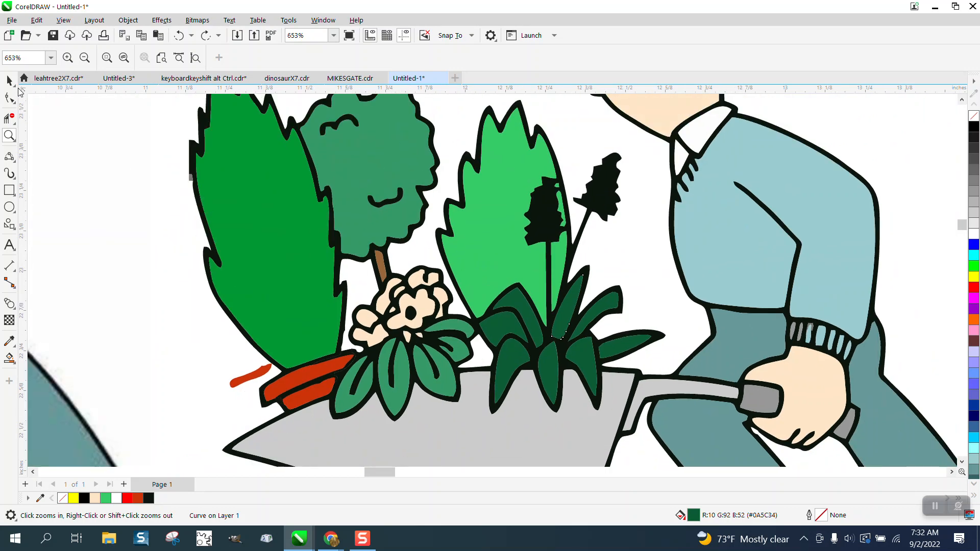
key(space)
click(172, 200)
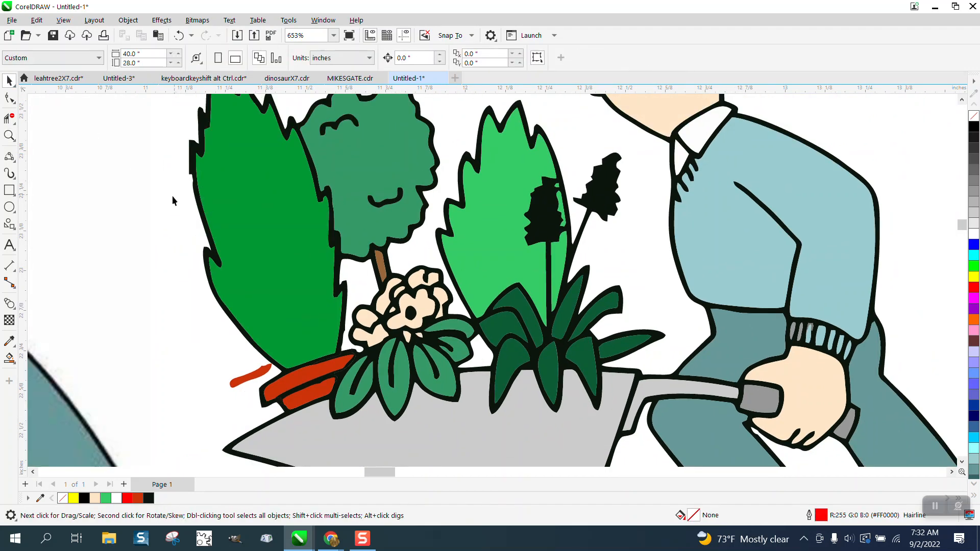
scroll(185, 244, down, 2)
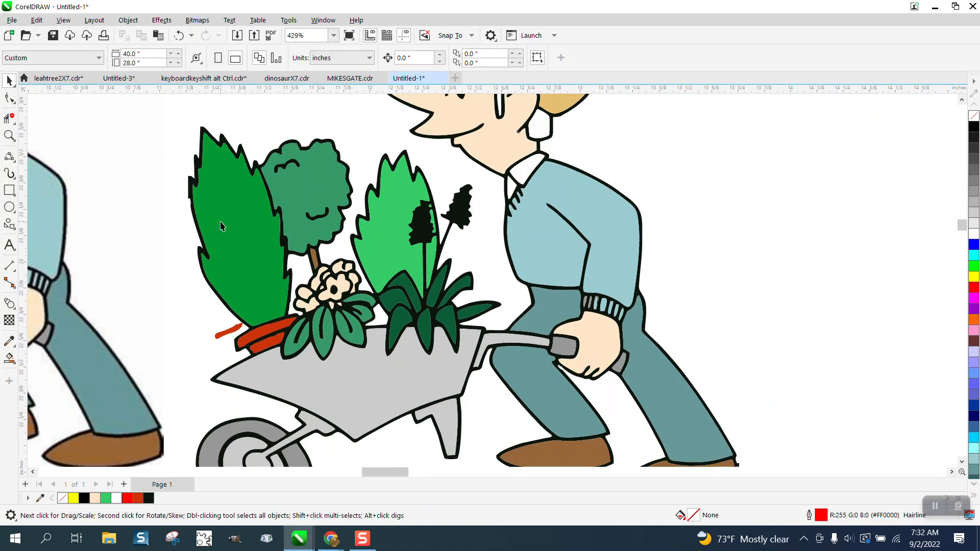
scroll(221, 226, down, 1)
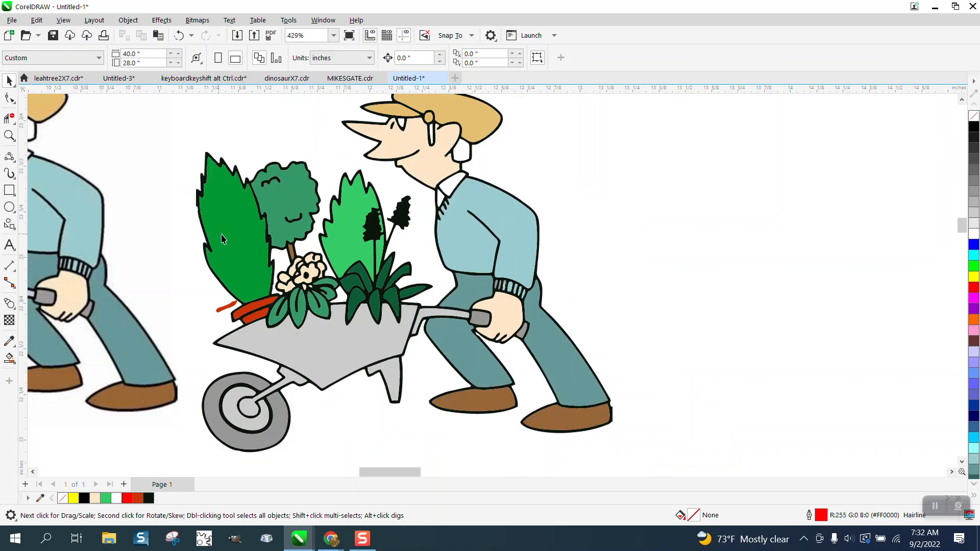
click(9, 135)
drag(403, 107, 544, 203)
click(10, 283)
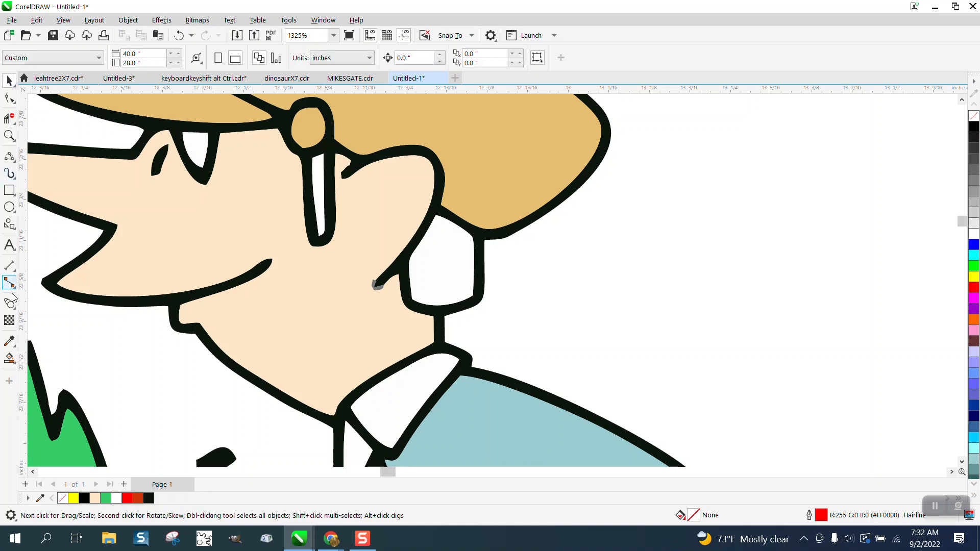
click(9, 358)
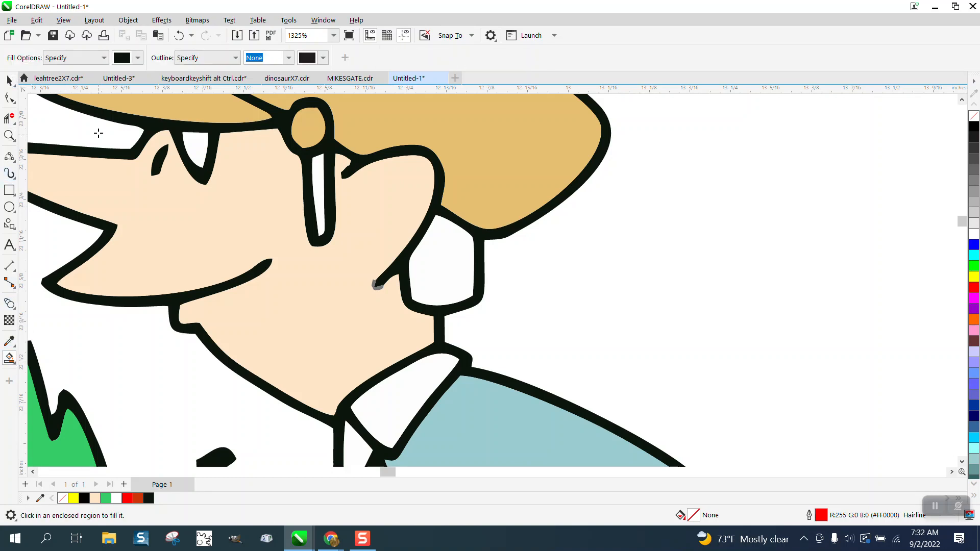
click(315, 171)
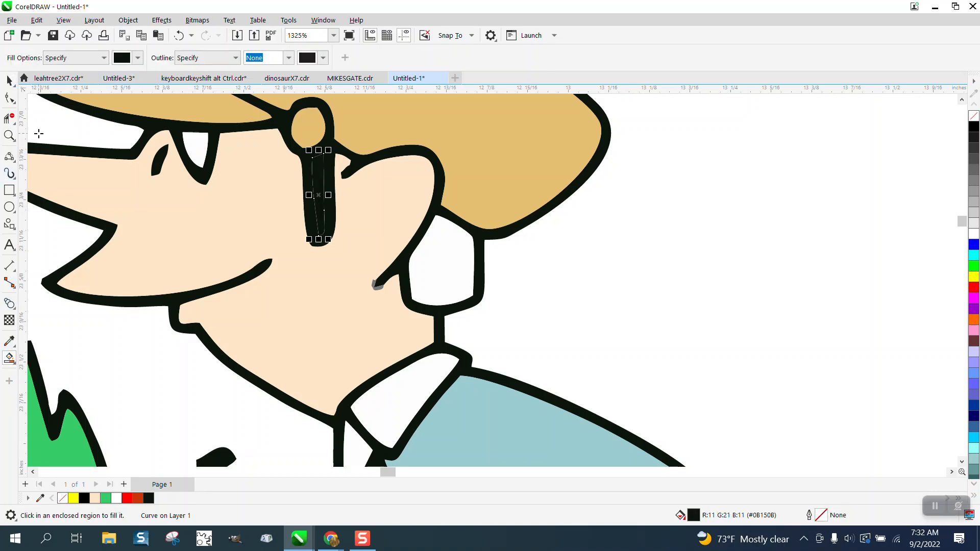
click(9, 136)
drag(305, 146, 378, 245)
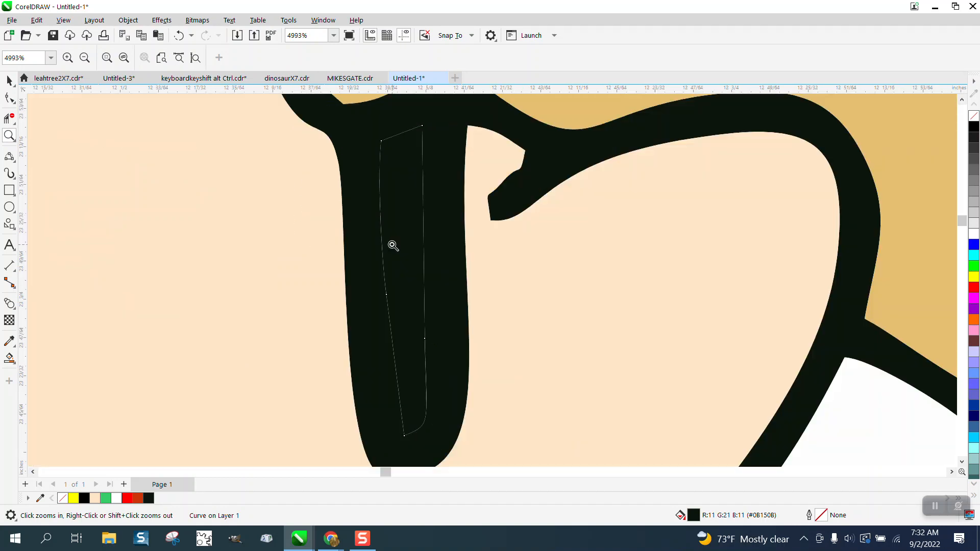
click(9, 80)
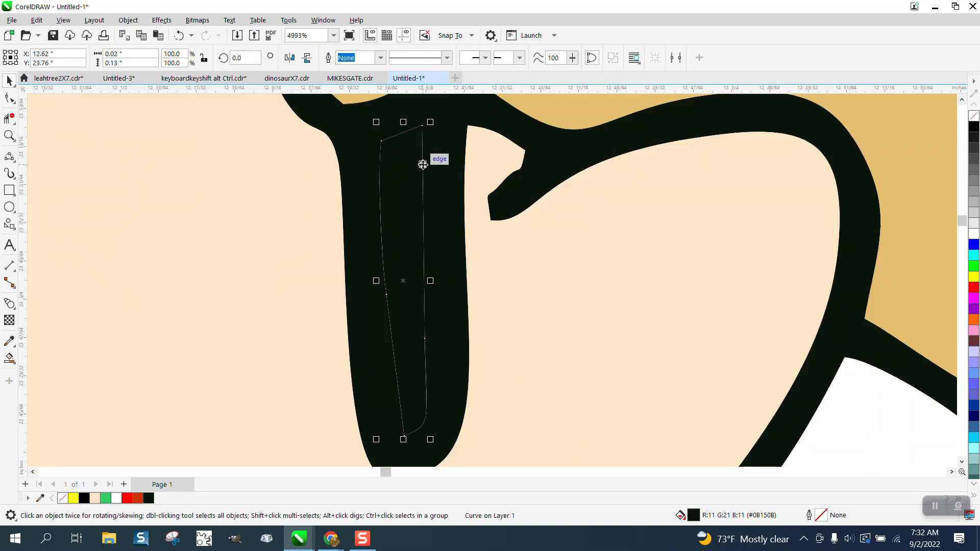
key(ctrl+z)
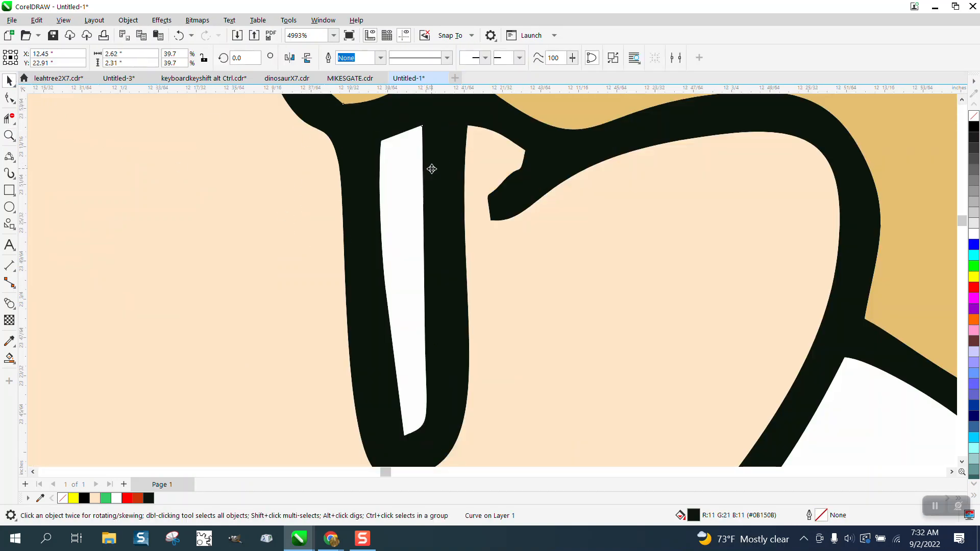
scroll(426, 169, down, 6)
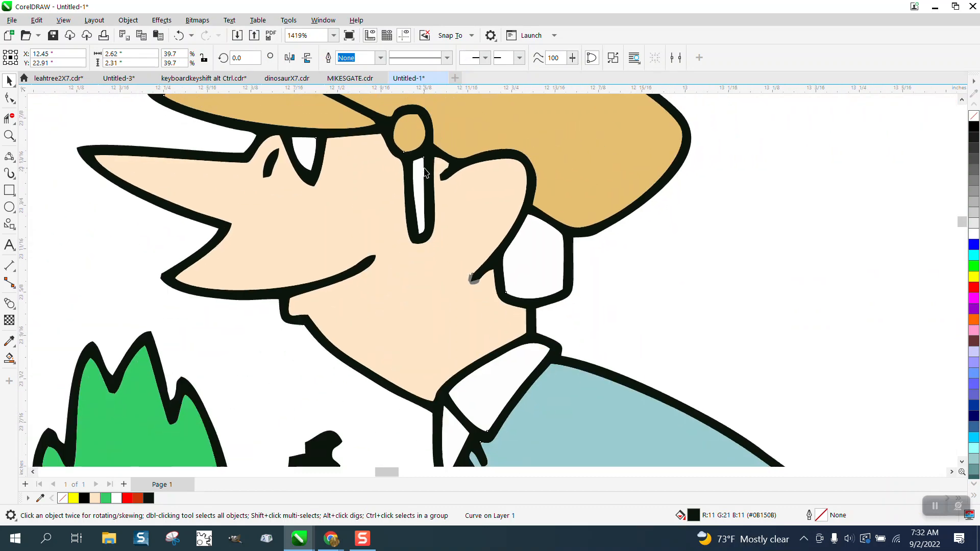
scroll(427, 169, down, 1)
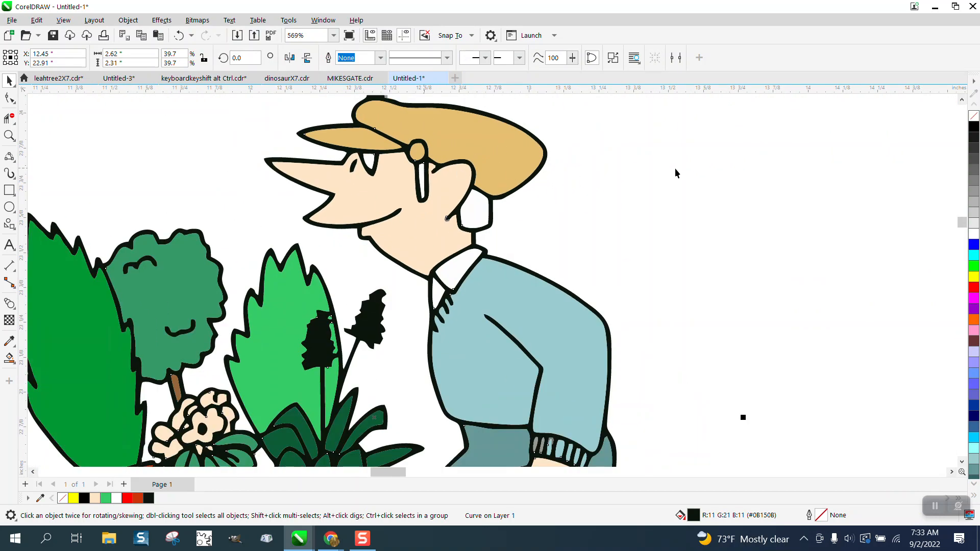
- Set the traced outline shape to no fill with a black hairline outline
click(975, 118)
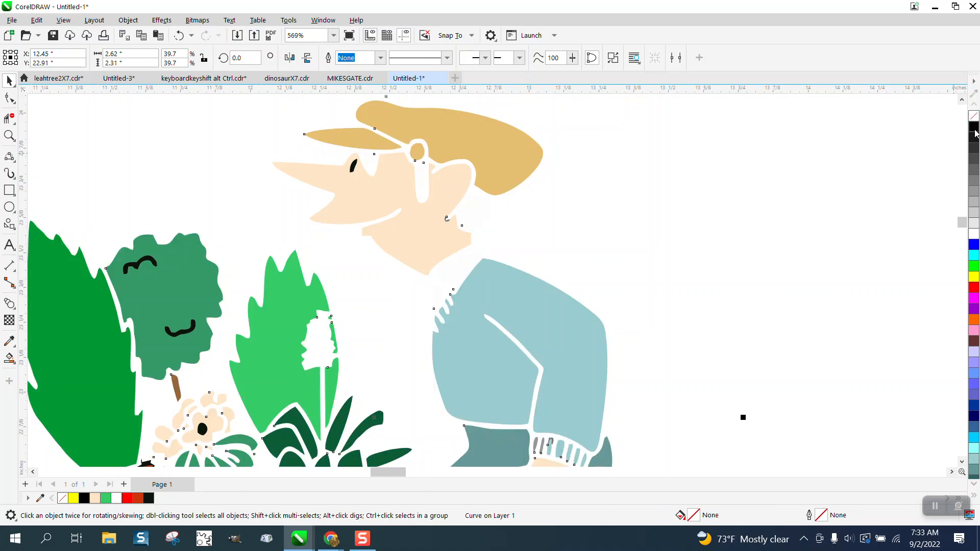
right_click(975, 131)
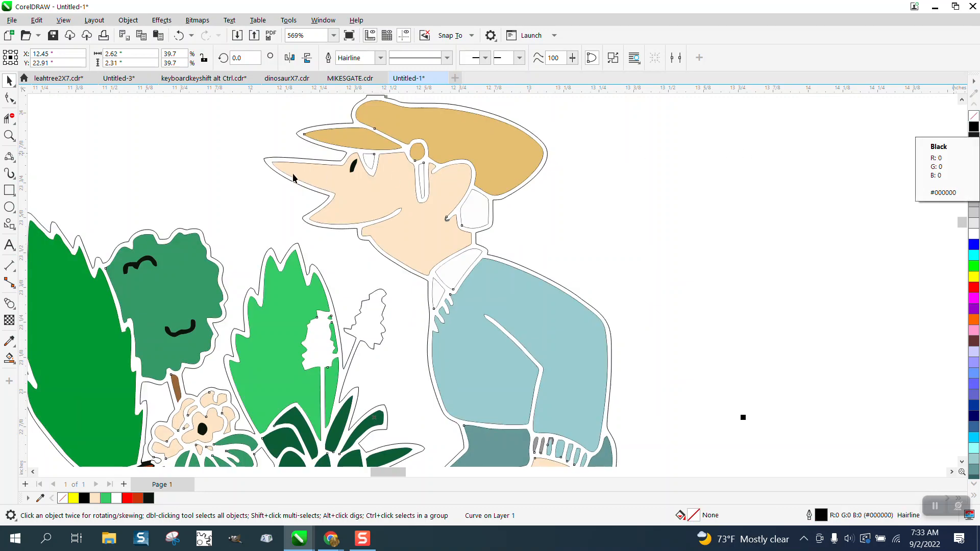
click(9, 135)
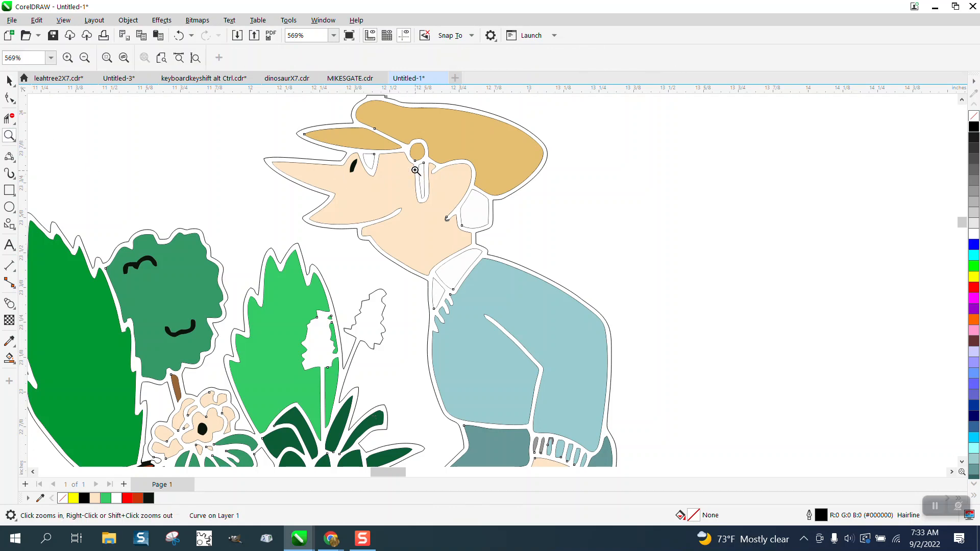
- Zoom in on the face and delete the narrow stem shape's edge segments with Virtual Segment Delete
drag(500, 221, 500, 222)
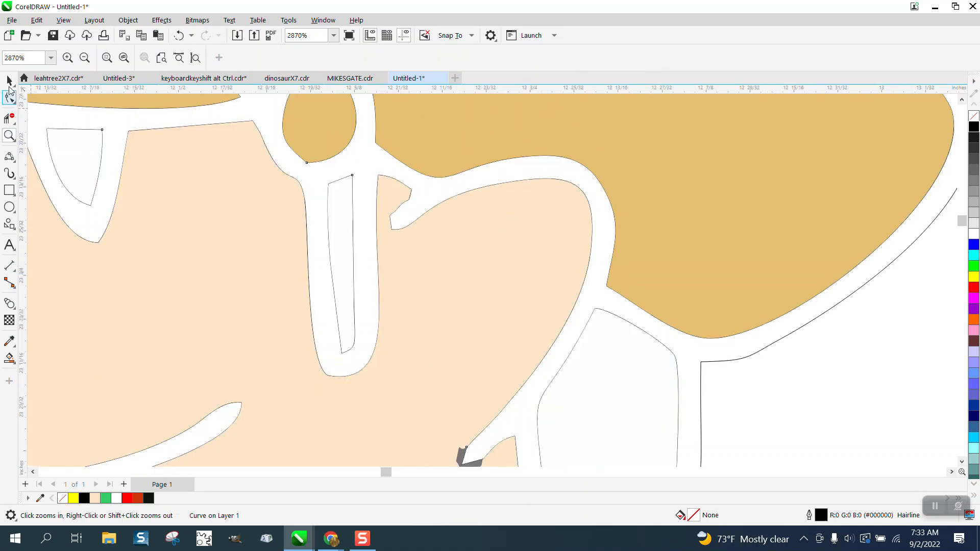
click(10, 82)
click(330, 181)
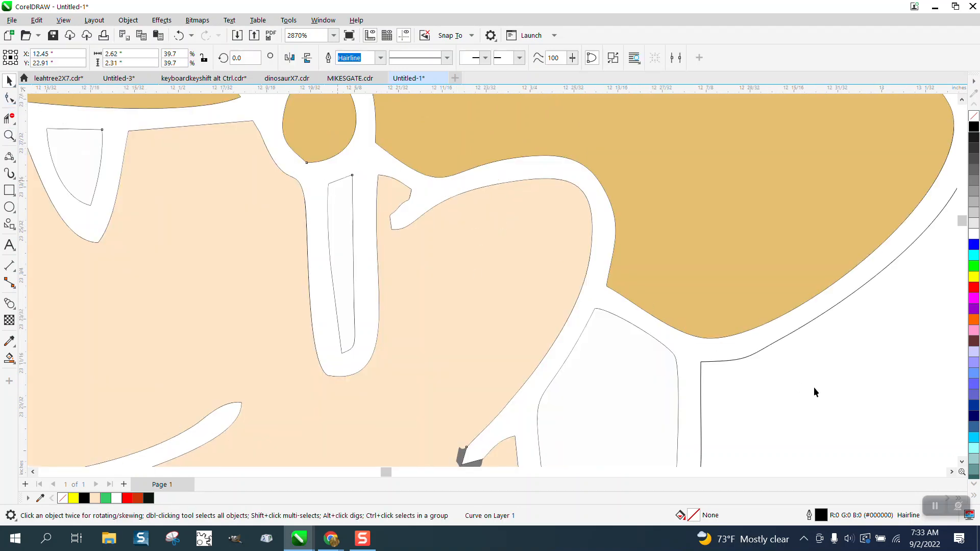
click(10, 118)
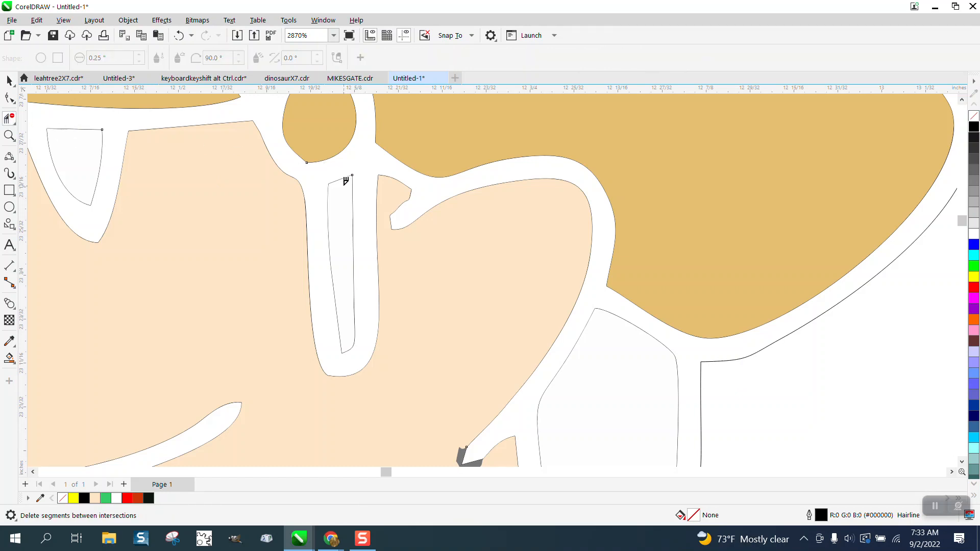
click(350, 182)
drag(321, 200, 363, 230)
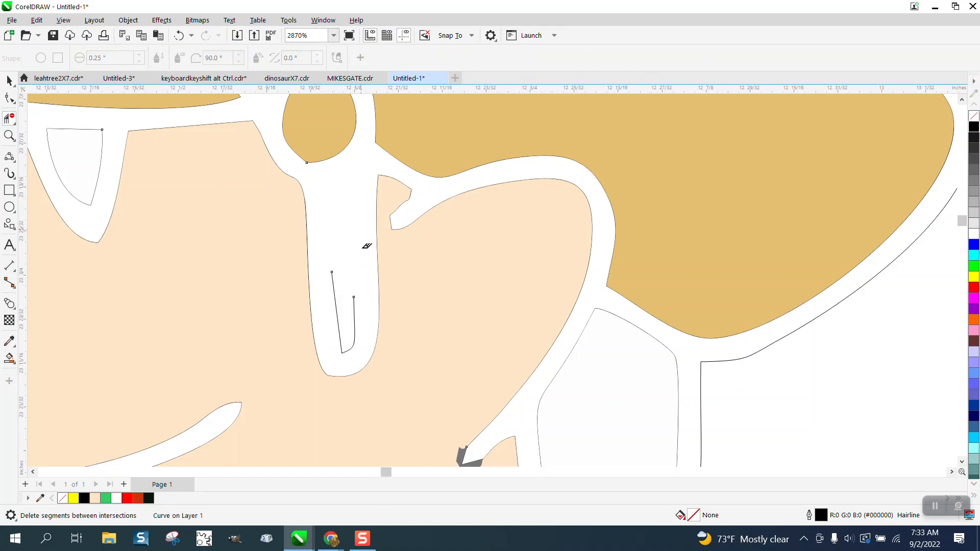
mouse_move(329, 270)
mouse_down()
mouse_move(339, 313)
mouse_move(371, 350)
mouse_up()
- Delete the ear shape's top edge and the three stray trace lines behind the cheek
scroll(404, 202, down, 2)
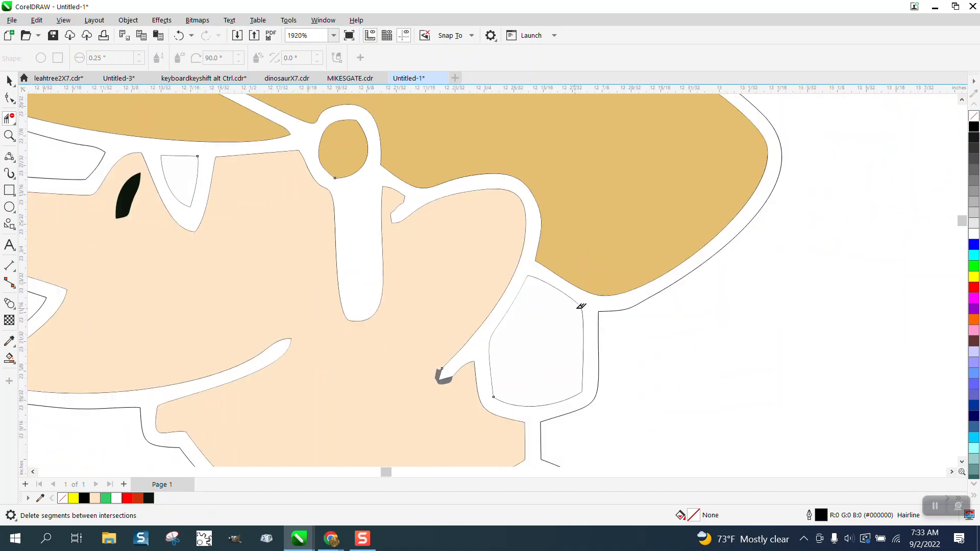
click(578, 305)
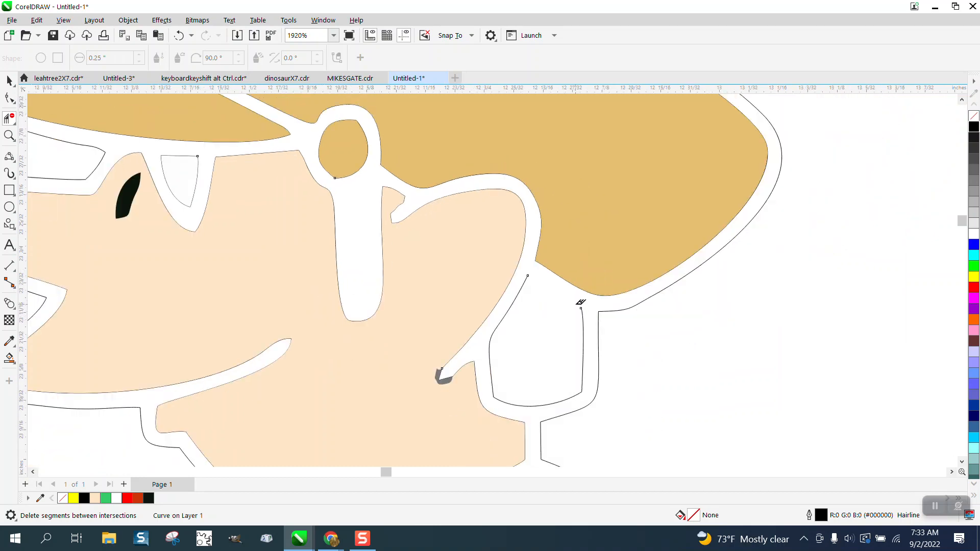
click(523, 289)
click(583, 367)
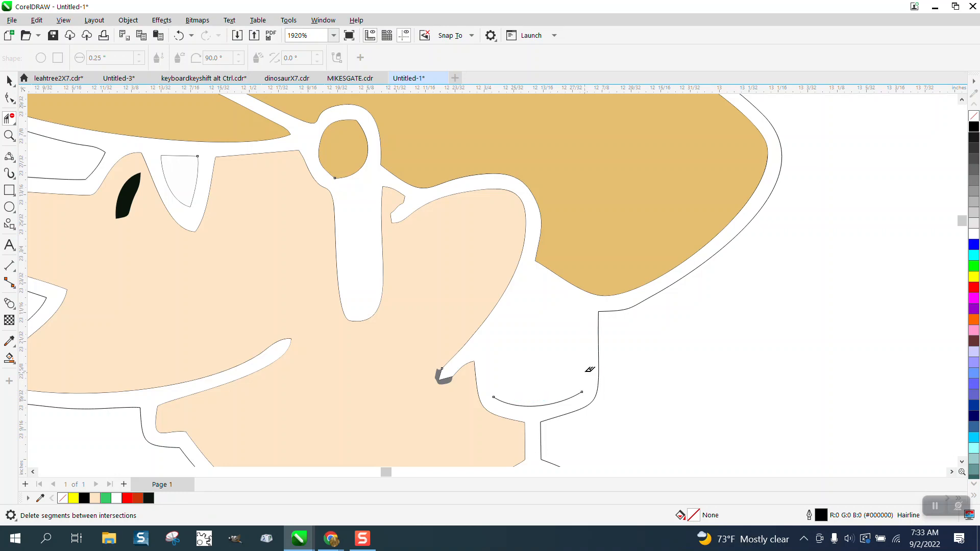
click(543, 404)
scroll(509, 332, down, 2)
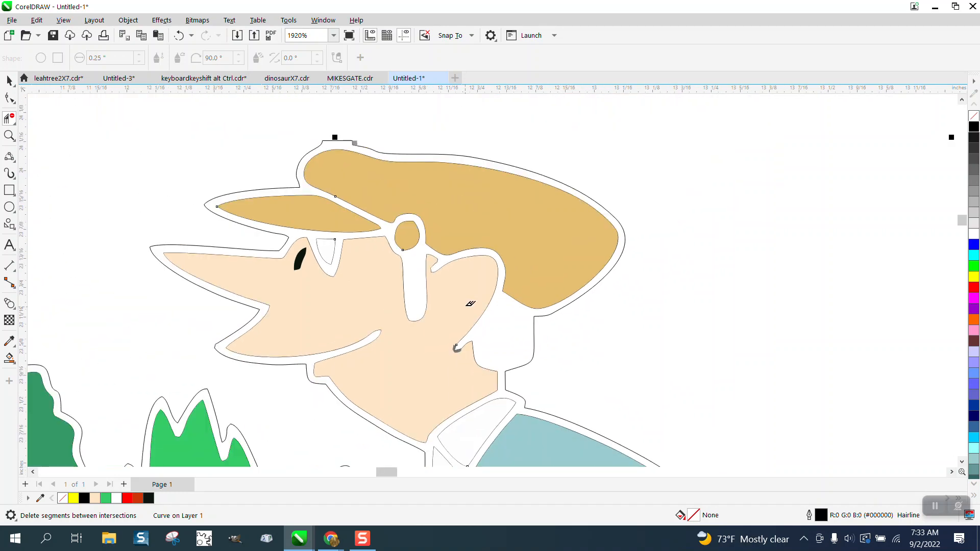
- Smart Fill the white outline band around the gardener with near-black #0B150B
click(8, 359)
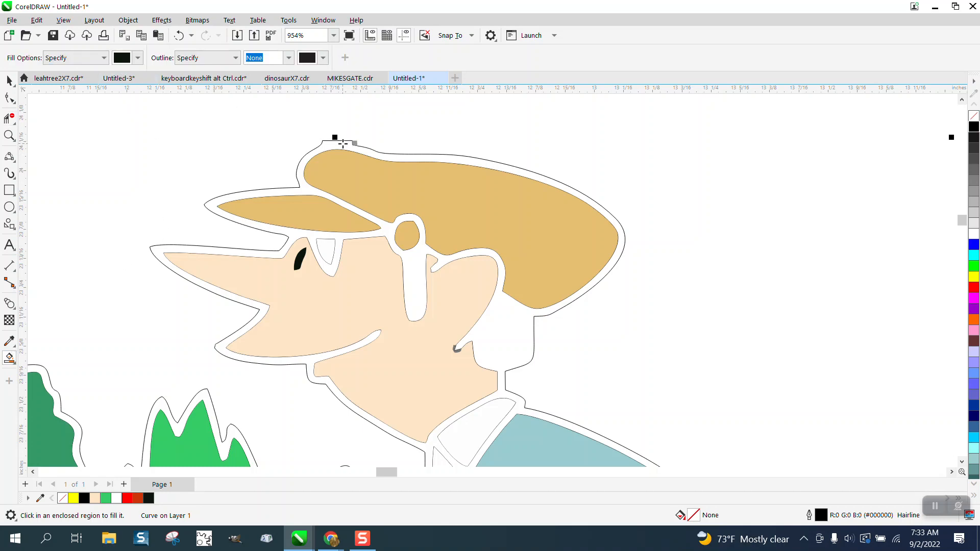
click(374, 153)
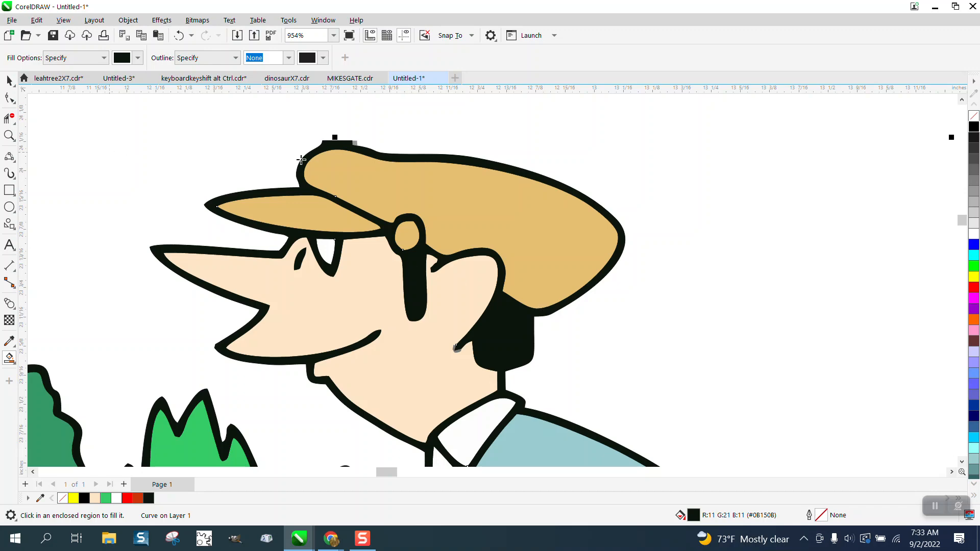
scroll(365, 172, down, 2)
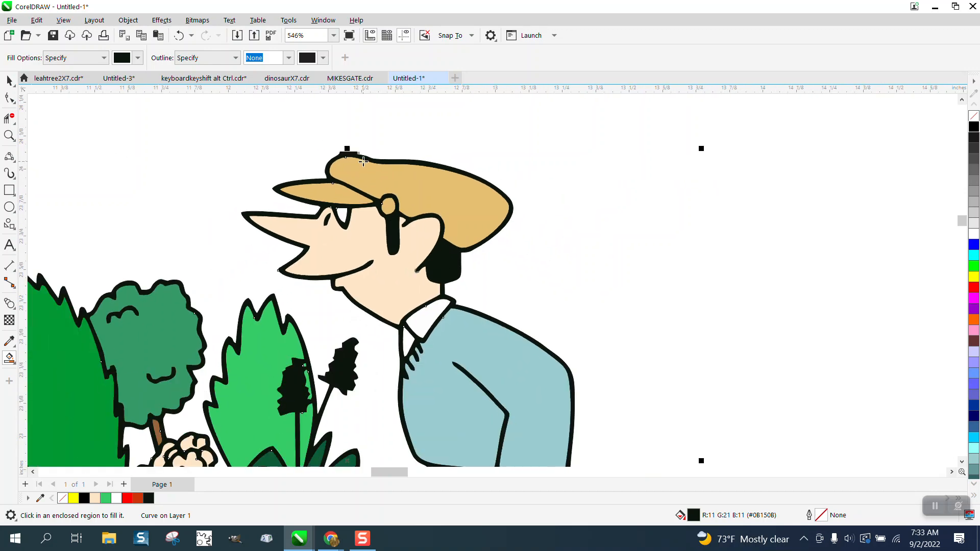
click(8, 134)
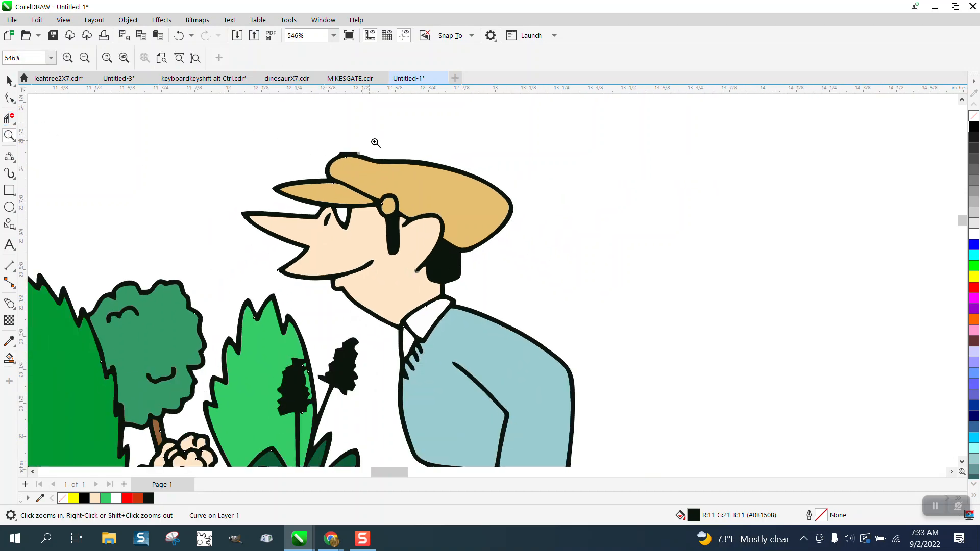
- Zoom to the hat top and delete the grey rectangle scrap by removing its nodes
drag(338, 142, 438, 191)
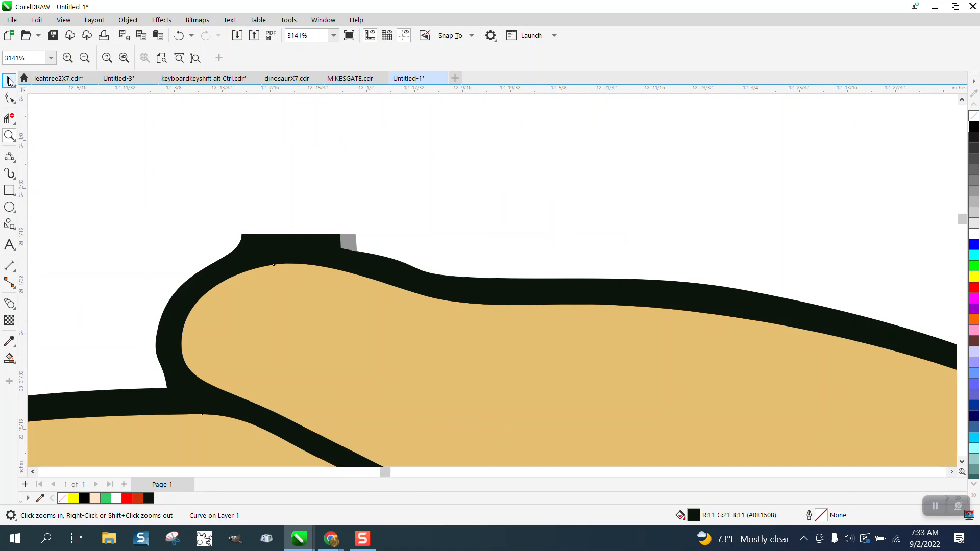
click(9, 98)
click(356, 246)
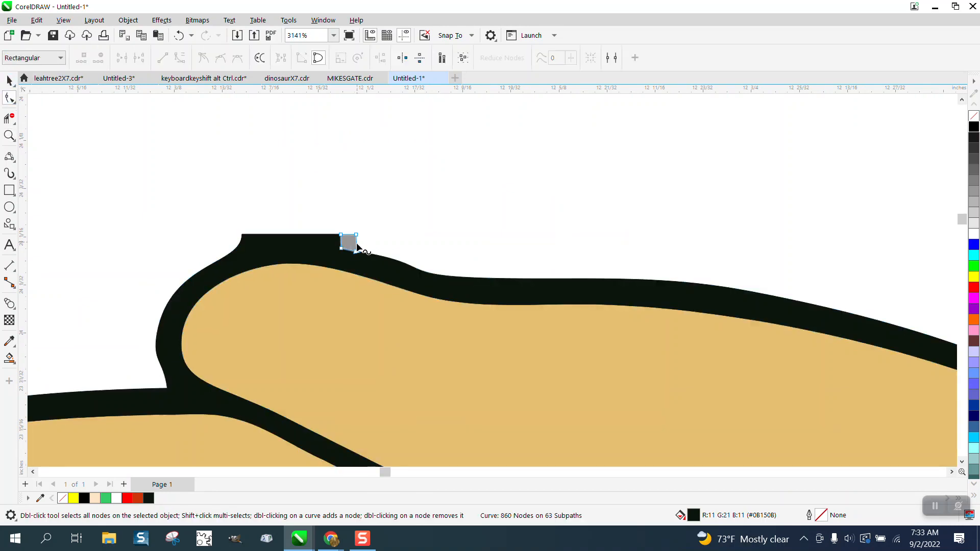
drag(337, 231, 389, 272)
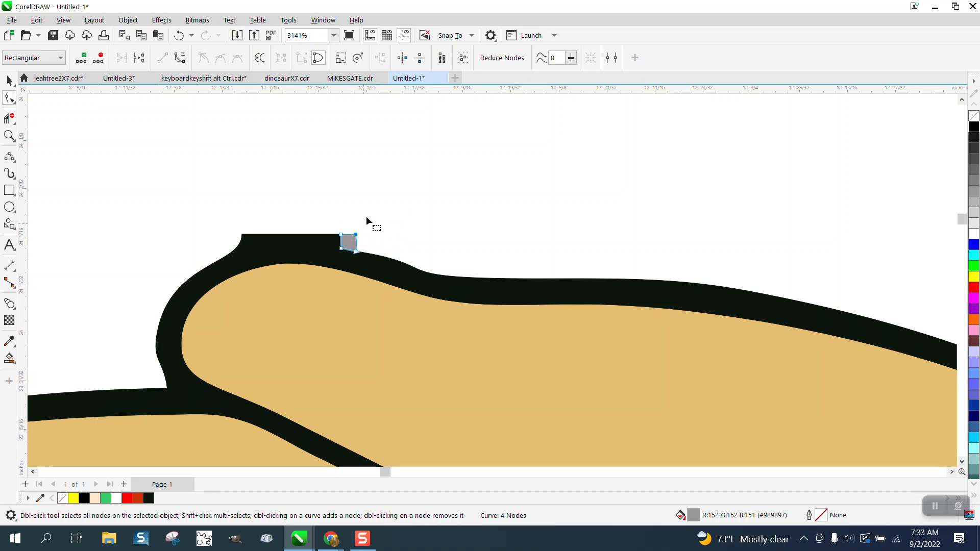
drag(363, 230, 329, 264)
key(Delete)
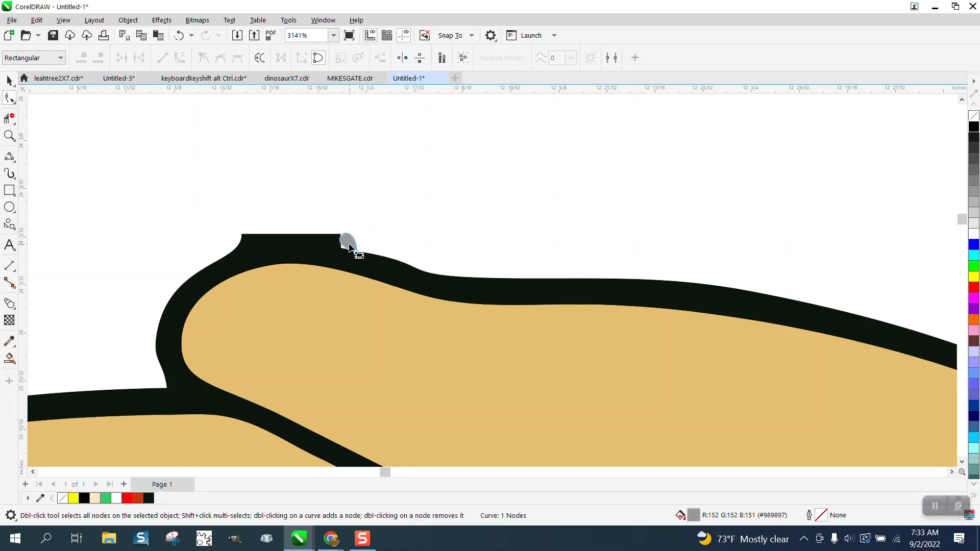
key(Delete)
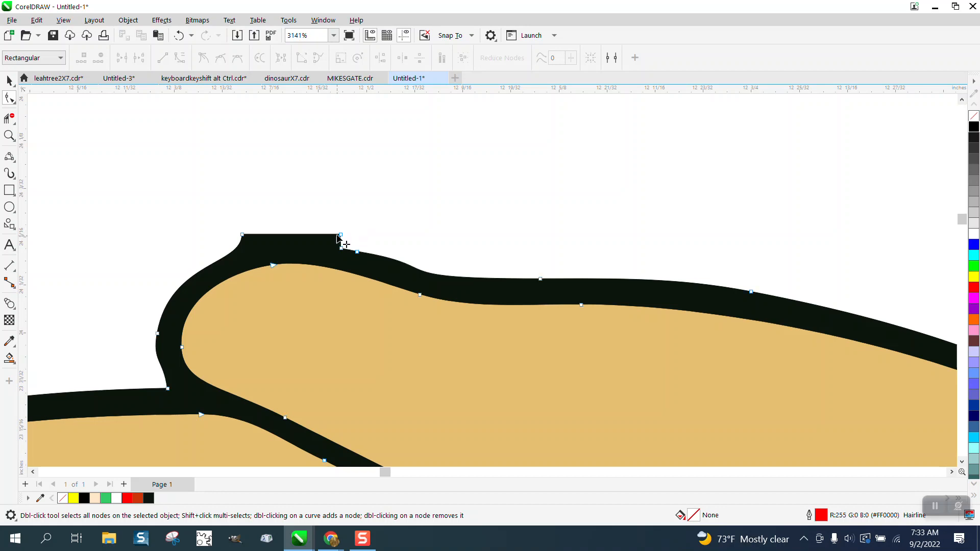
- Delete the nodes along the hat outline's flat top to round it off
click(340, 238)
drag(360, 232, 229, 235)
key(Delete)
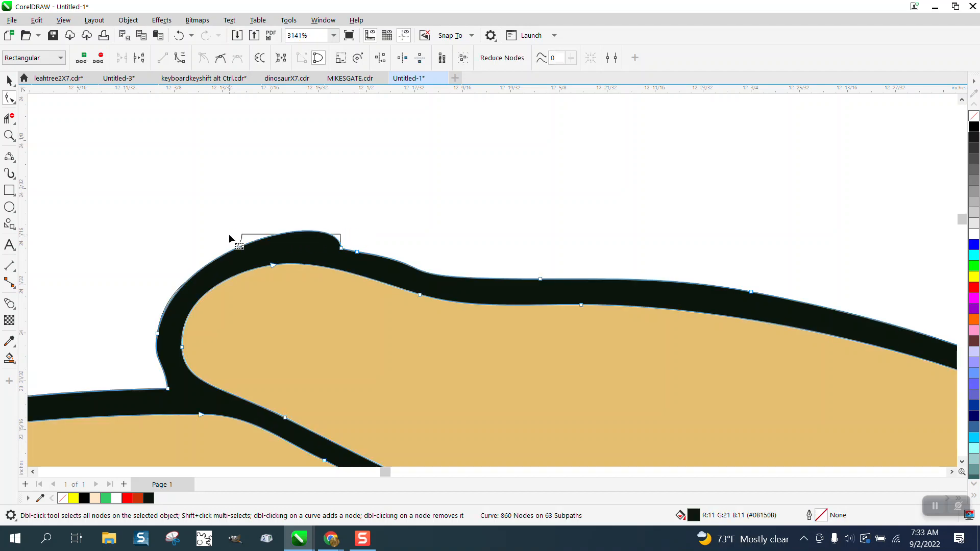
click(9, 80)
click(206, 138)
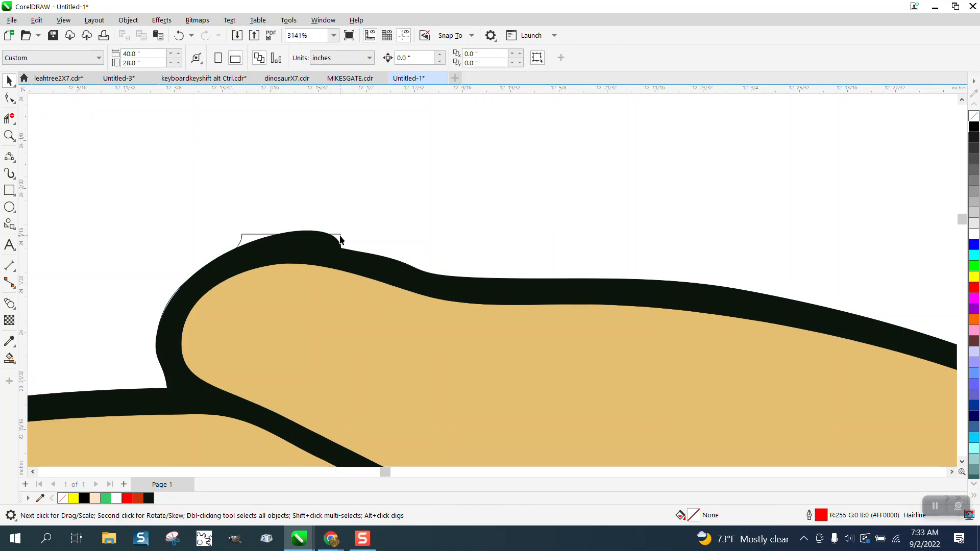
click(341, 235)
scroll(341, 236, down, 10)
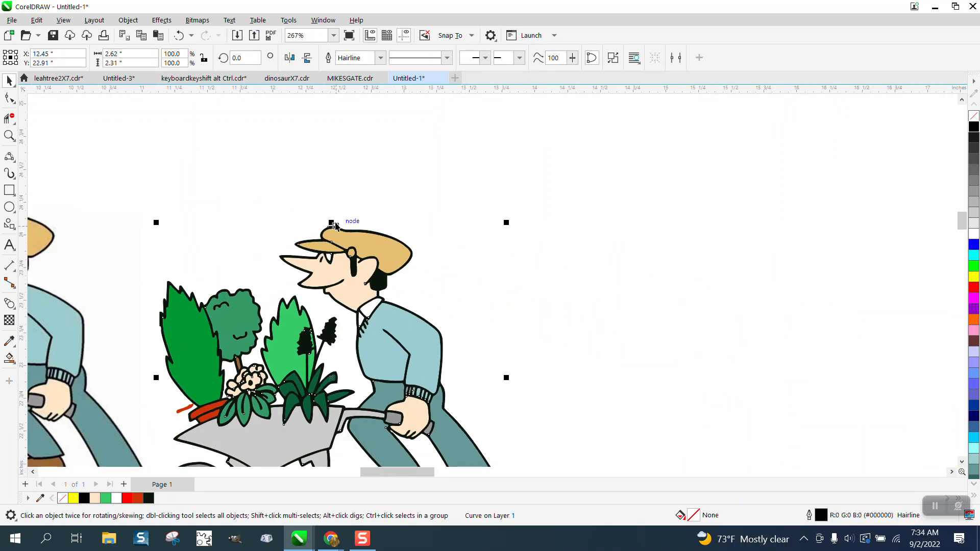
- Zoom in closely on the hat top and select the node at its bump
key(Escape)
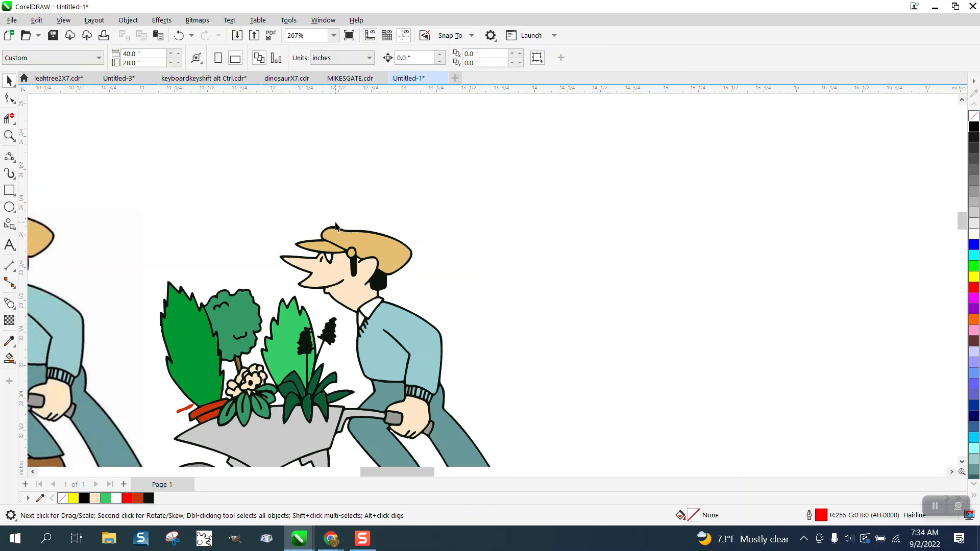
click(9, 135)
drag(322, 225, 417, 268)
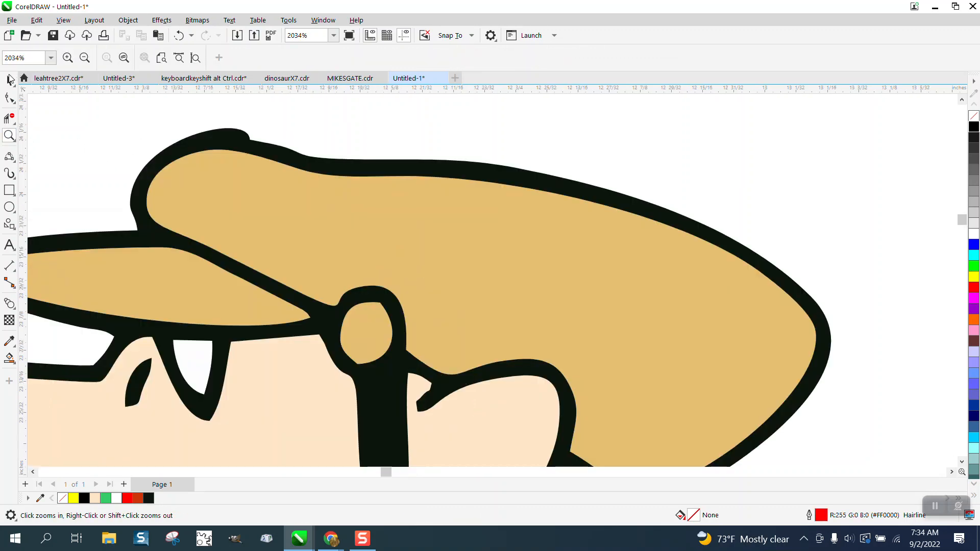
click(7, 97)
drag(154, 121, 434, 273)
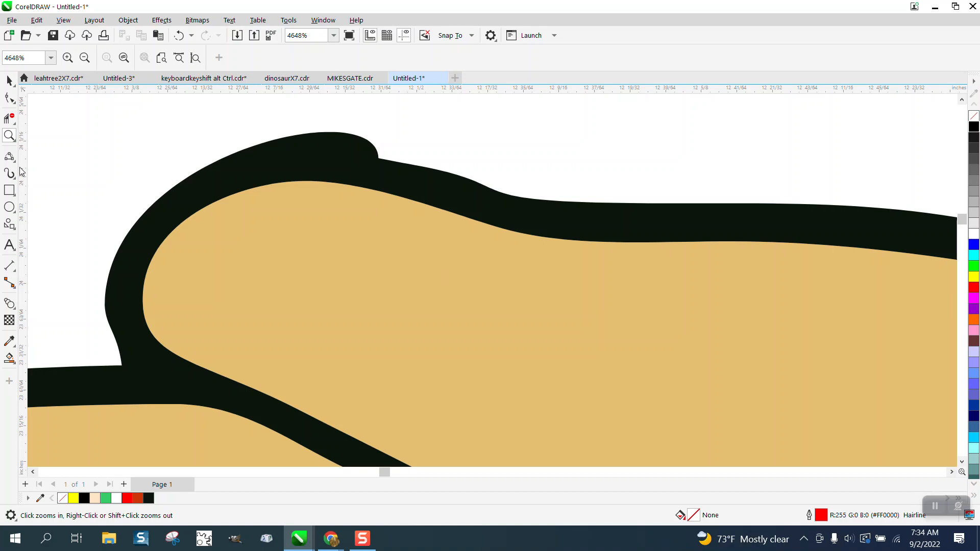
click(10, 98)
click(337, 167)
click(379, 159)
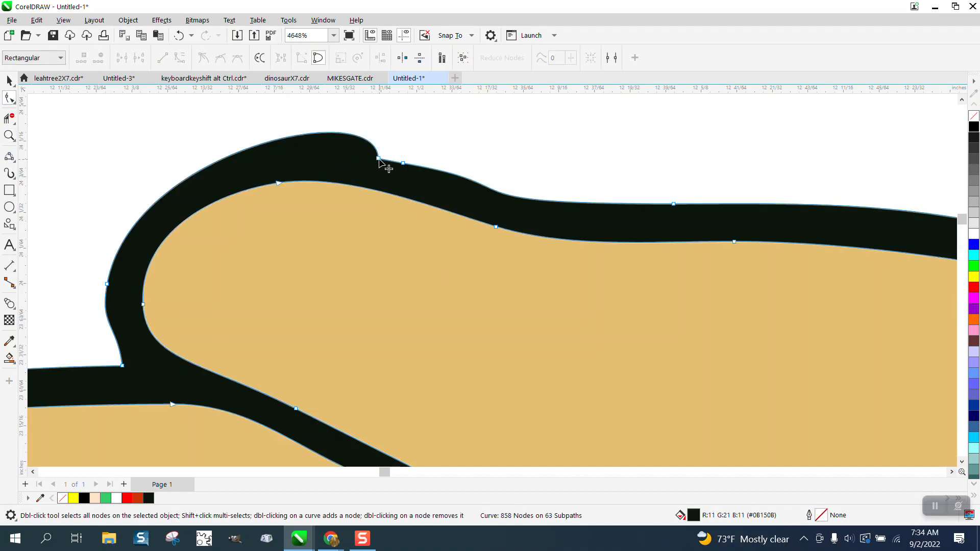
- Drag the bump node's handle to smooth the hat curve and delete the extra node
drag(366, 98, 297, 144)
scroll(270, 118, down, 3)
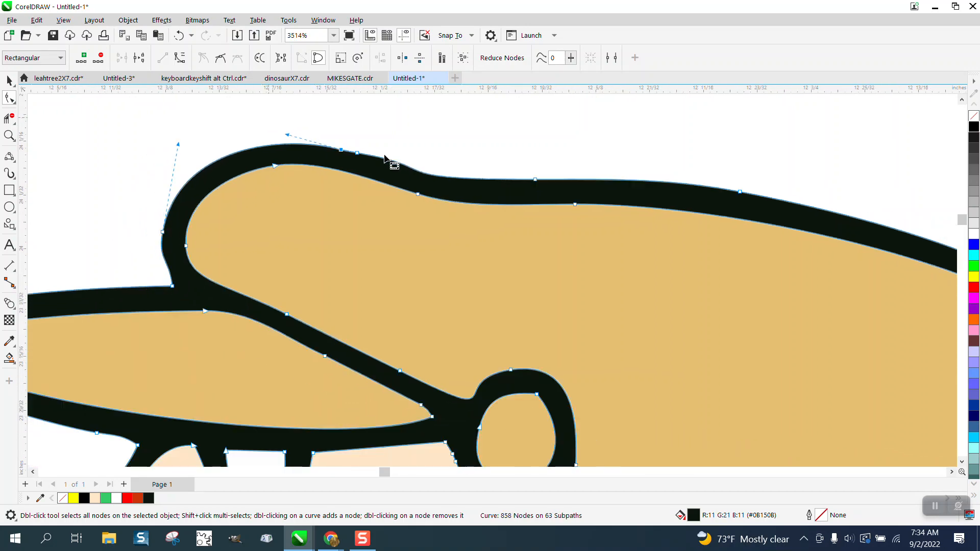
click(357, 153)
key(Delete)
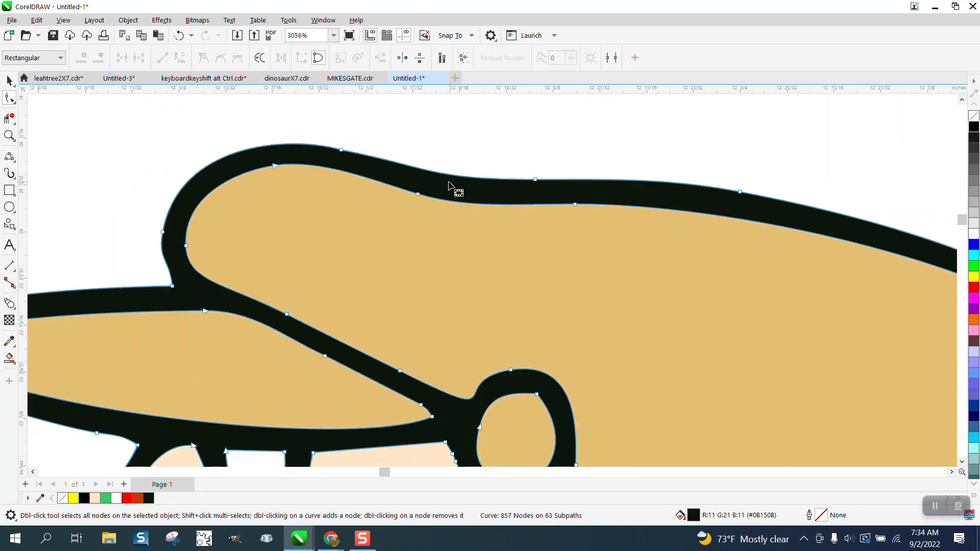
scroll(416, 158, down, 7)
scroll(412, 154, down, 5)
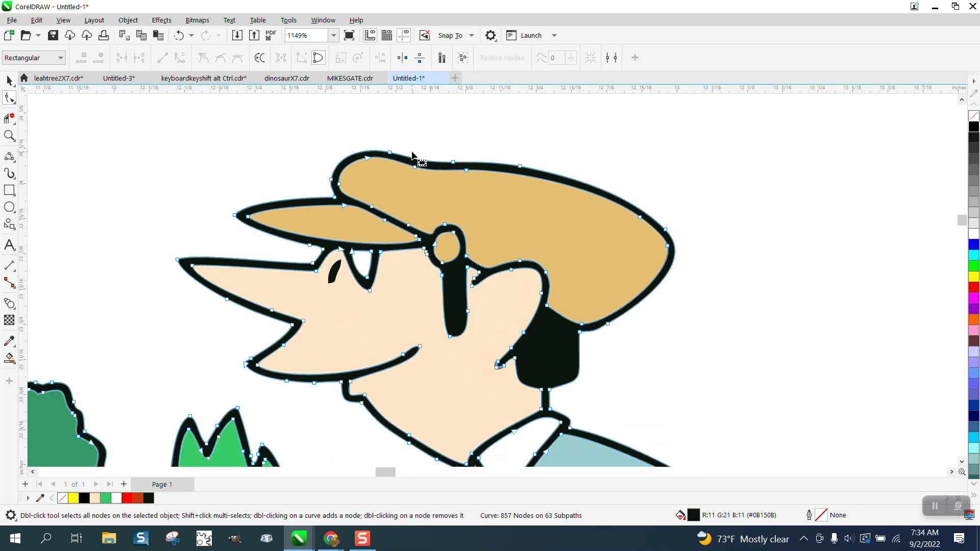
scroll(413, 155, down, 3)
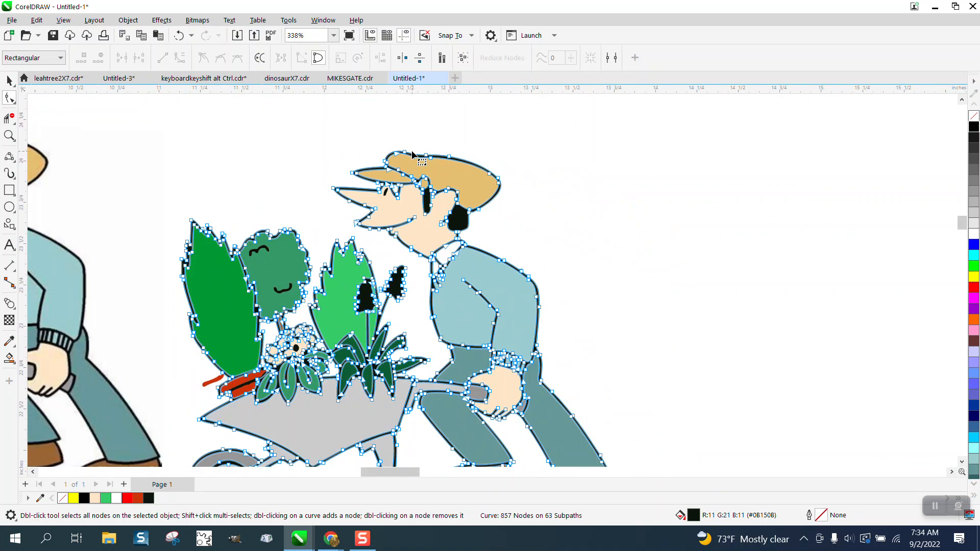
click(9, 118)
drag(185, 310, 338, 376)
- Delete the loose orange-red strip floating left of the branch among the leaves
click(9, 135)
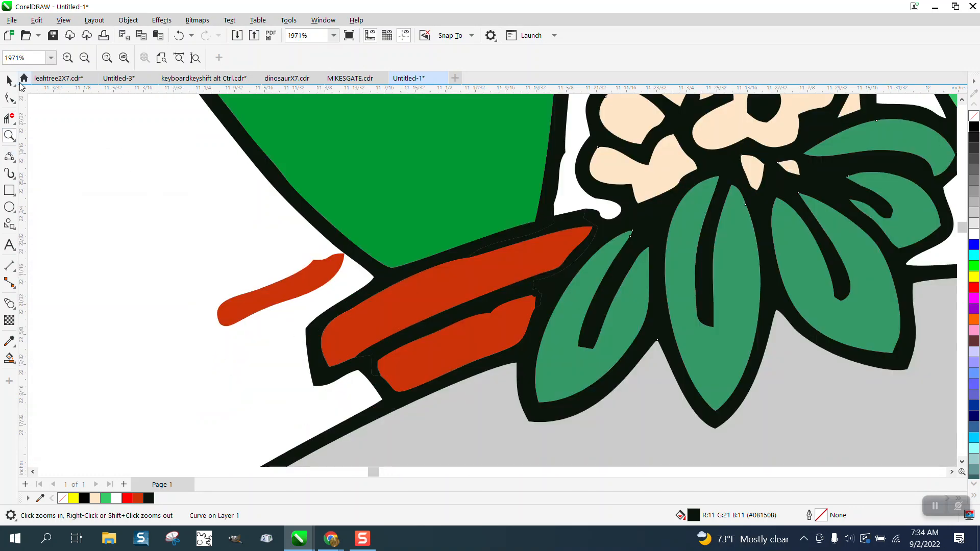
click(9, 80)
click(306, 283)
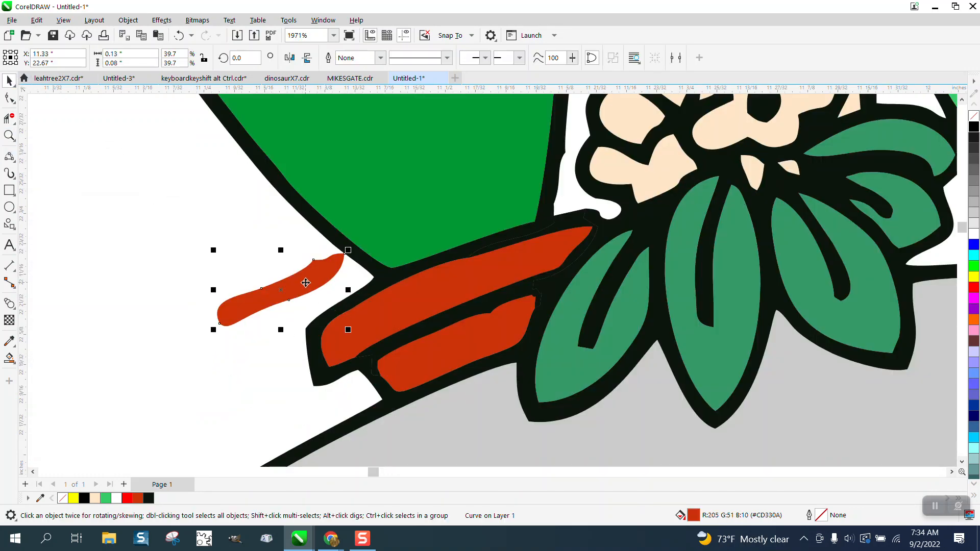
key(Delete)
scroll(298, 275, down, 3)
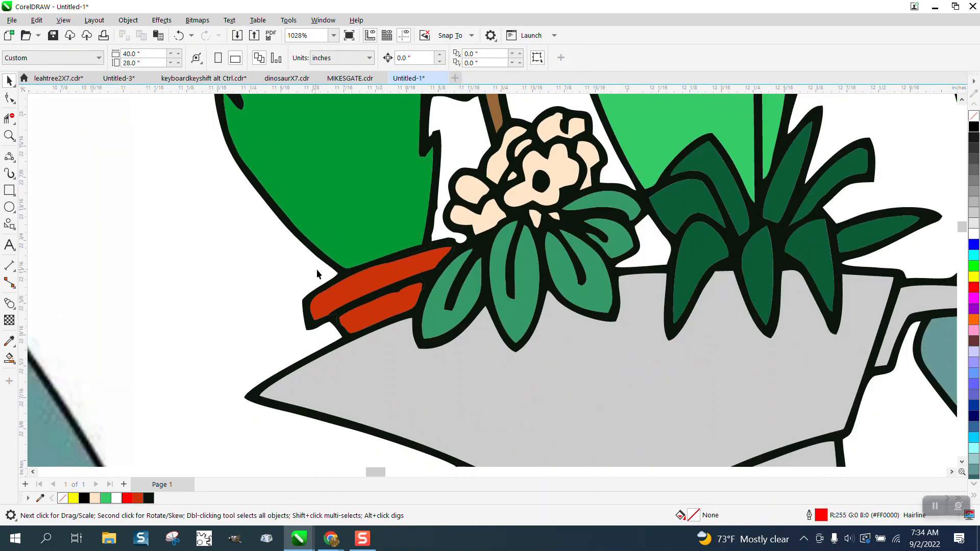
scroll(317, 271, down, 4)
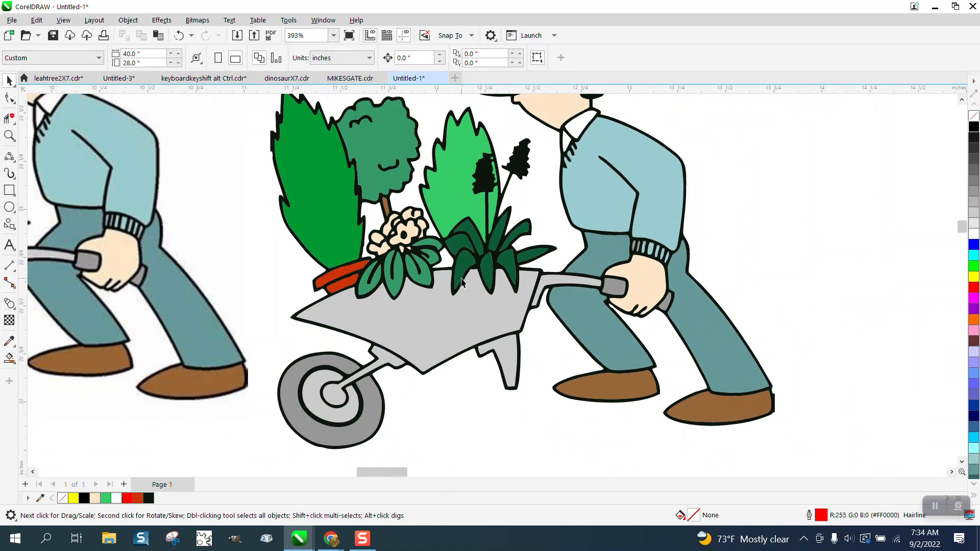